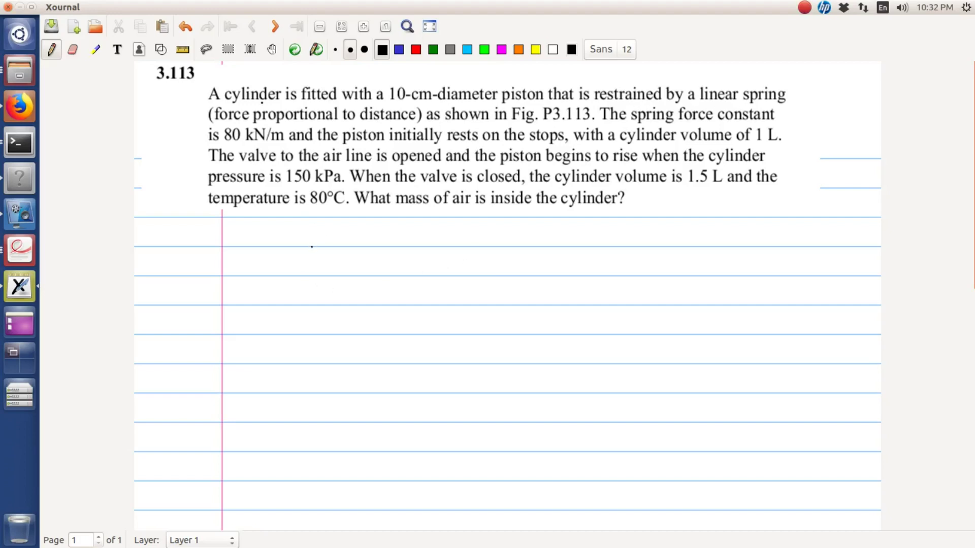
- With the ruler on, draw the cylinder's left and top walls, the piston faces and the spring
left_click(182, 49)
left_click_drag(314, 247, 619, 395)
left_click_drag(313, 246, 608, 243)
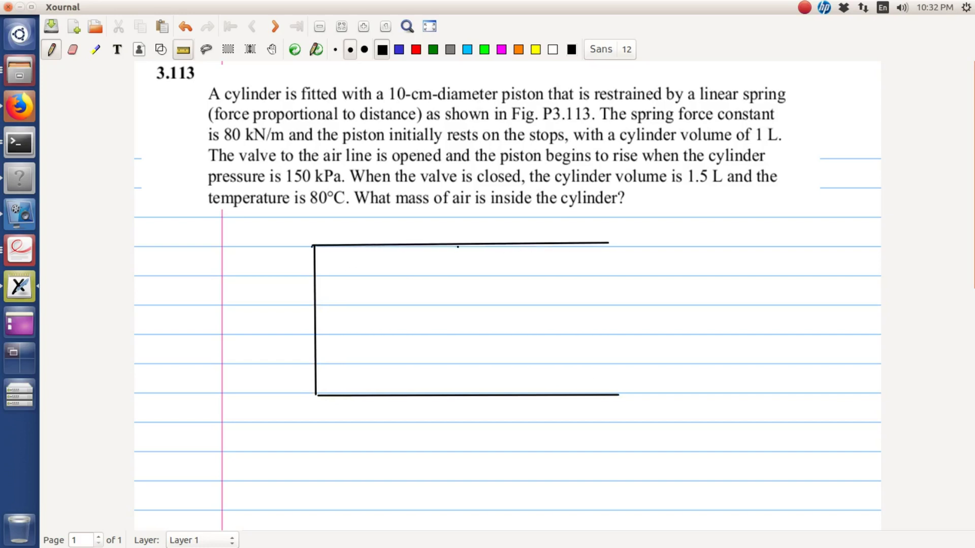
left_click_drag(461, 245, 466, 394)
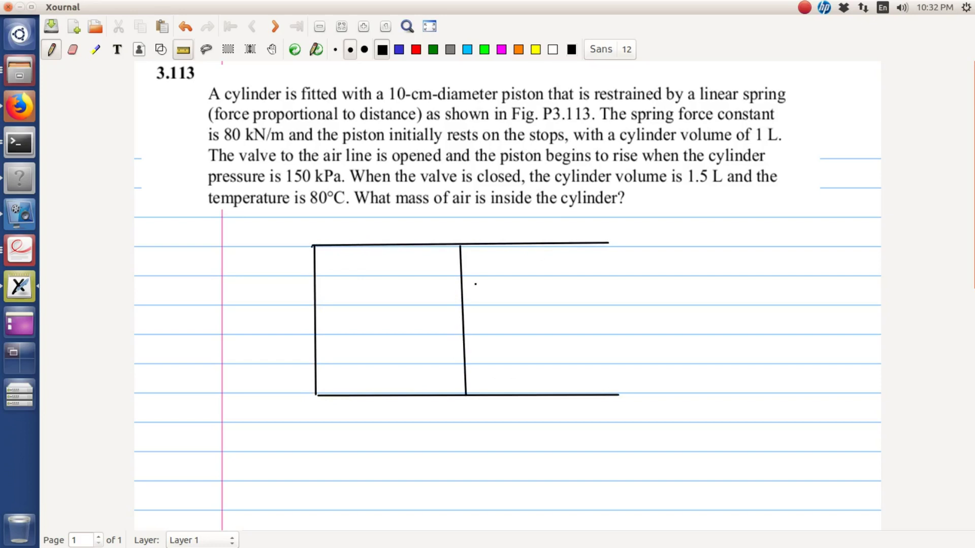
left_click_drag(481, 245, 489, 395)
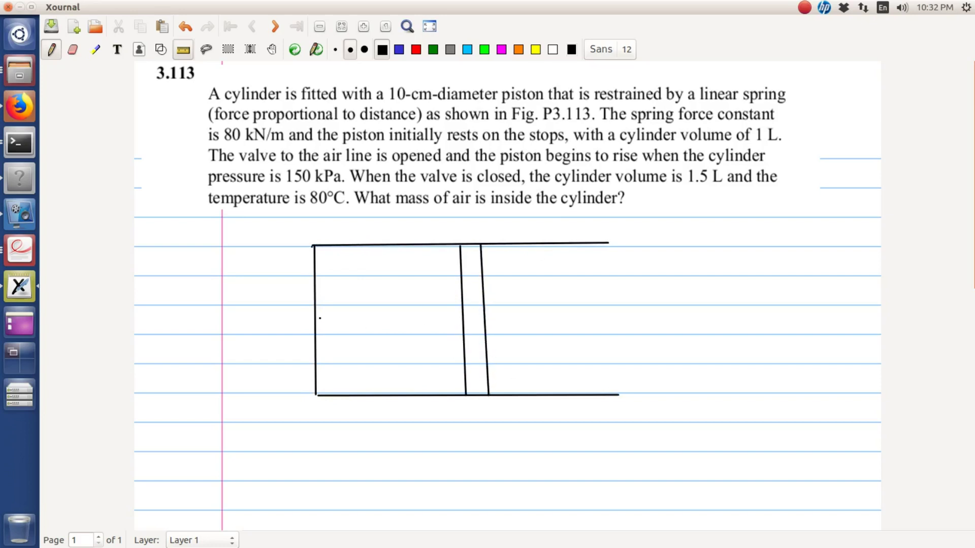
mouse_move(315, 318)
left_mouse_down()
mouse_move(344, 304)
mouse_move(352, 323)
mouse_move(345, 300)
mouse_move(357, 328)
mouse_move(363, 303)
mouse_move(376, 325)
mouse_move(386, 299)
mouse_move(401, 328)
mouse_move(411, 301)
mouse_move(432, 316)
mouse_move(467, 310)
left_mouse_up()
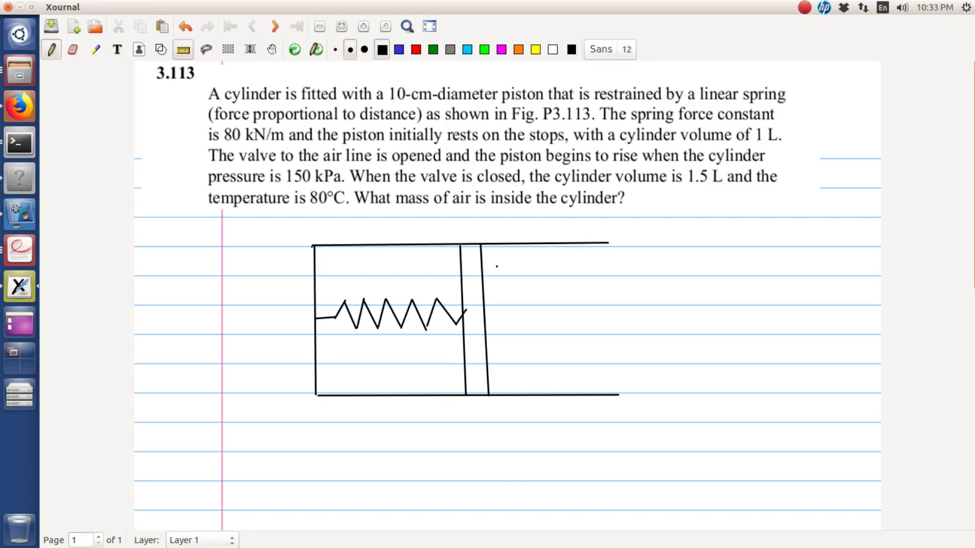
- Add the upper and lower stops, the cylinder's right wall, the outlet pipe and the vertical air line
mouse_move(483, 267)
left_mouse_down()
mouse_move(504, 266)
mouse_move(504, 249)
left_mouse_up()
mouse_move(488, 376)
left_mouse_down()
mouse_move(510, 371)
mouse_move(514, 395)
left_mouse_up()
left_click_drag(609, 243, 619, 394)
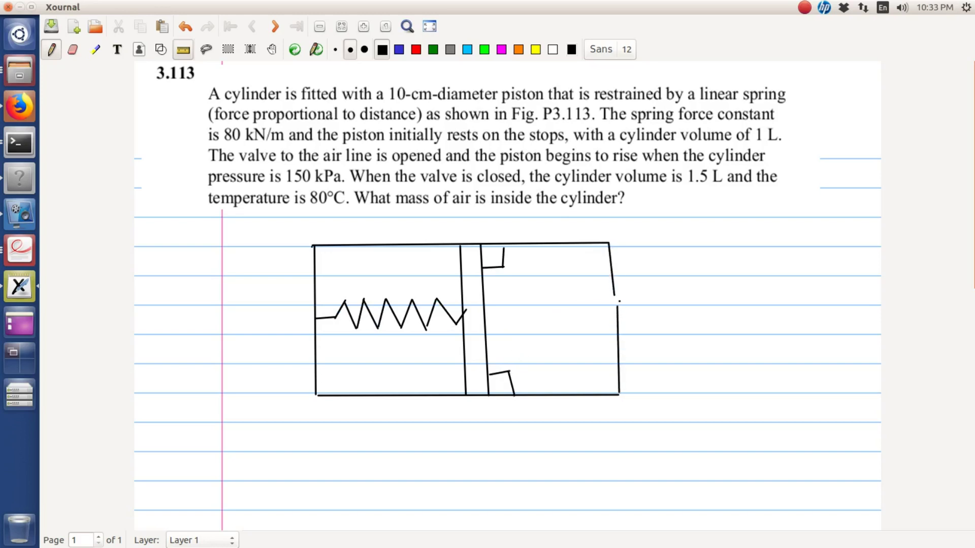
mouse_move(613, 295)
left_mouse_down()
mouse_move(689, 288)
mouse_move(678, 300)
mouse_move(696, 299)
mouse_move(685, 230)
mouse_move(725, 306)
mouse_move(730, 417)
left_mouse_up()
left_click_drag(696, 299, 701, 410)
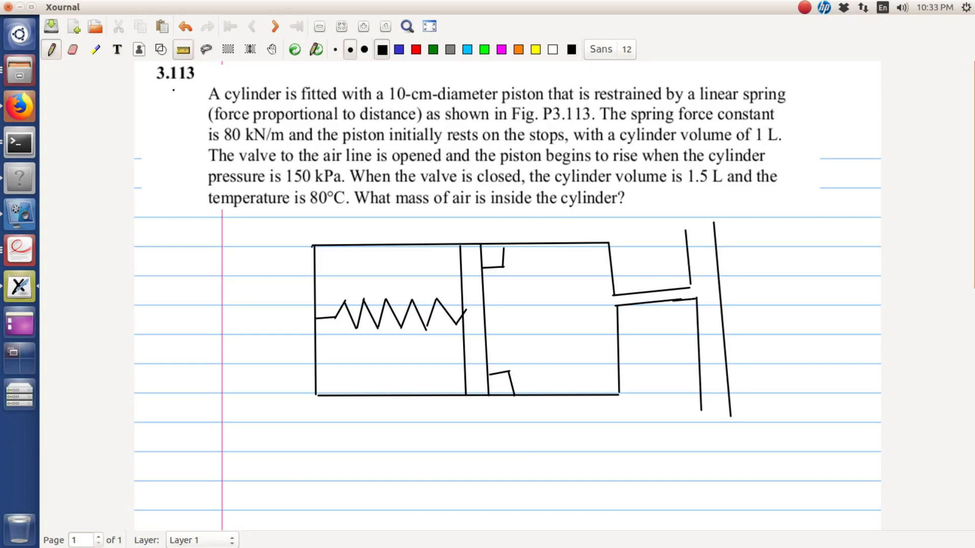
- Sketch a freehand valve symbol on the pipe and set the ink colour to red
left_click(183, 50)
mouse_move(659, 282)
left_mouse_down()
mouse_move(642, 294)
mouse_move(673, 311)
mouse_move(662, 283)
mouse_move(665, 303)
left_mouse_up()
left_click_drag(664, 291, 652, 302)
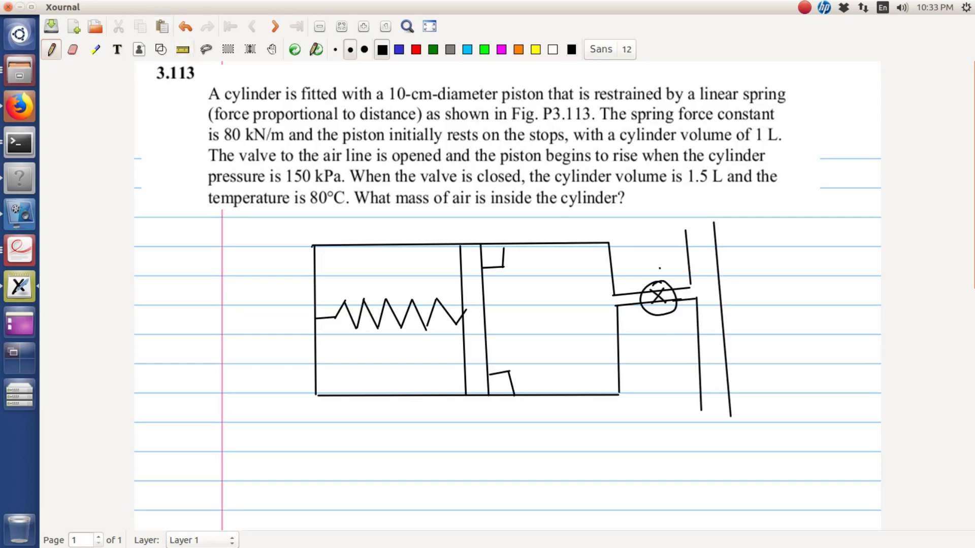
left_click(416, 50)
- Draw an arrow up the air line labelled Air, and write Air inside the cylinder
mouse_move(716, 454)
left_mouse_down()
mouse_move(714, 397)
mouse_move(722, 410)
left_mouse_up()
left_click_drag(709, 479, 718, 478)
left_click_drag(720, 472, 741, 471)
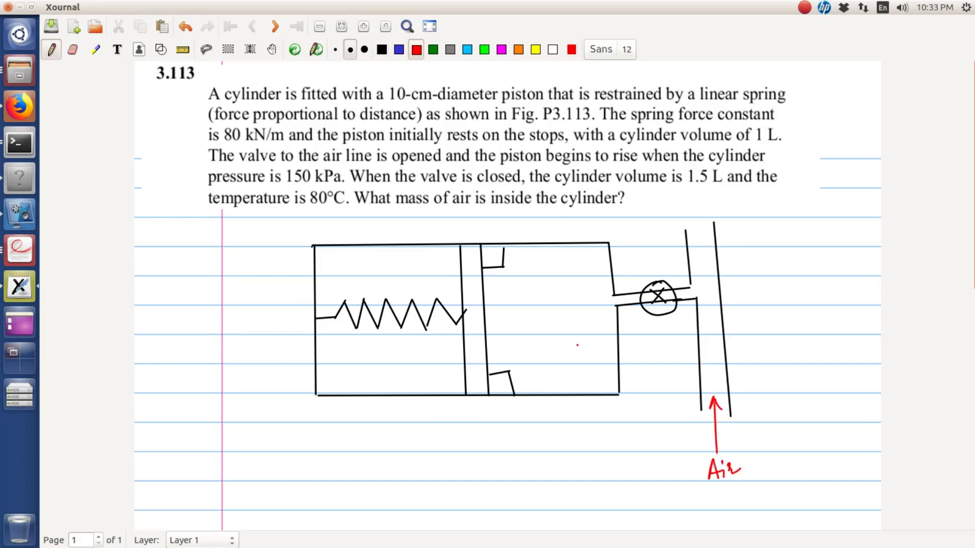
mouse_move(542, 322)
left_mouse_down()
mouse_move(546, 303)
mouse_move(551, 320)
left_mouse_up()
left_click_drag(539, 314, 552, 312)
left_click_drag(557, 311, 573, 321)
- Point an arrow at the upper stop and label the stops Restraints
left_click_drag(493, 255, 526, 232)
mouse_move(518, 232)
left_mouse_down()
mouse_move(524, 239)
mouse_move(537, 225)
left_mouse_up()
left_click_drag(536, 225, 553, 234)
mouse_move(562, 227)
left_mouse_down()
mouse_move(556, 234)
mouse_move(566, 233)
left_mouse_up()
left_click_drag(562, 228, 584, 224)
left_click_drag(583, 226, 612, 224)
left_click_drag(615, 218, 619, 232)
left_click_drag(385, 270, 396, 295)
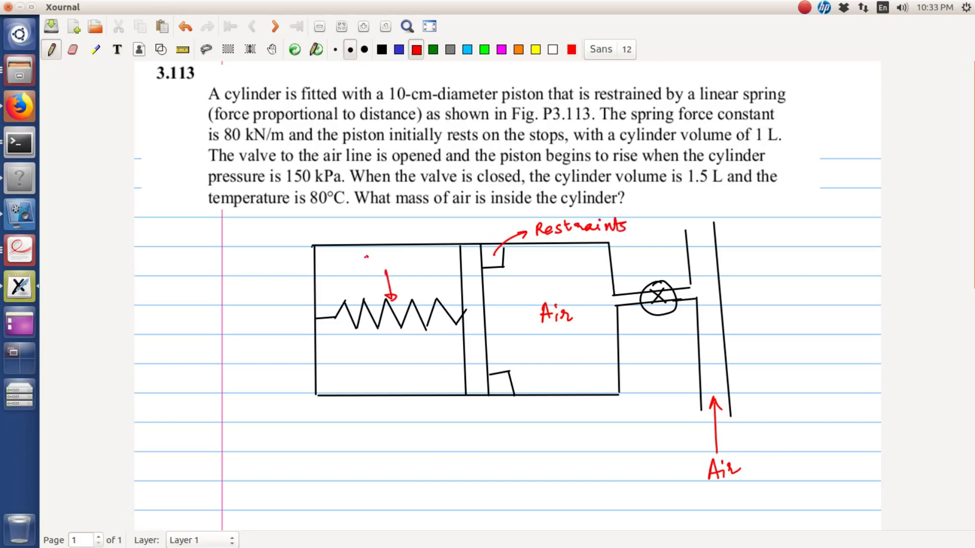
- Draw an arrow to the spring and label it Spring
left_click_drag(369, 257, 362, 268)
mouse_move(373, 258)
left_mouse_down()
mouse_move(371, 278)
mouse_move(392, 259)
left_mouse_up()
left_click_drag(395, 263, 409, 257)
left_click_drag(410, 256, 413, 272)
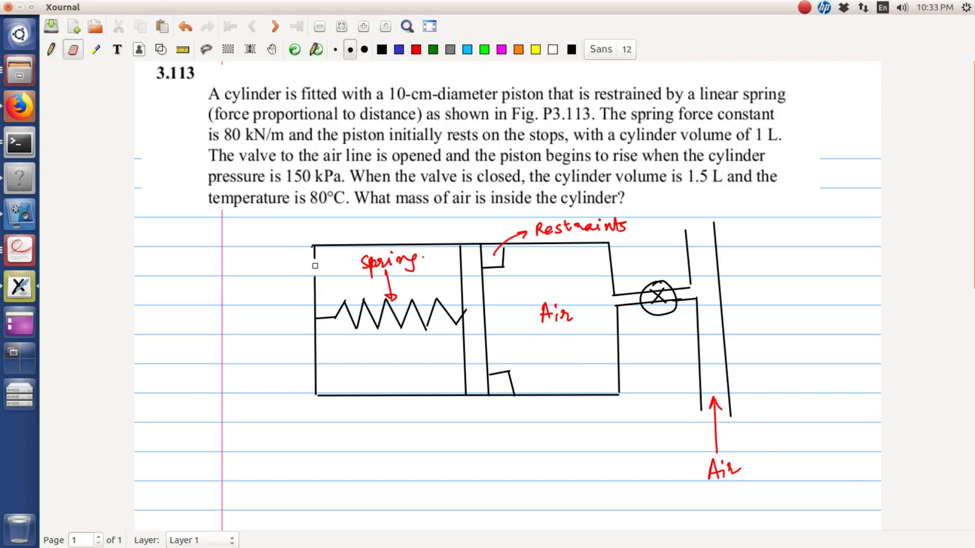
left_click_drag(316, 254, 316, 277)
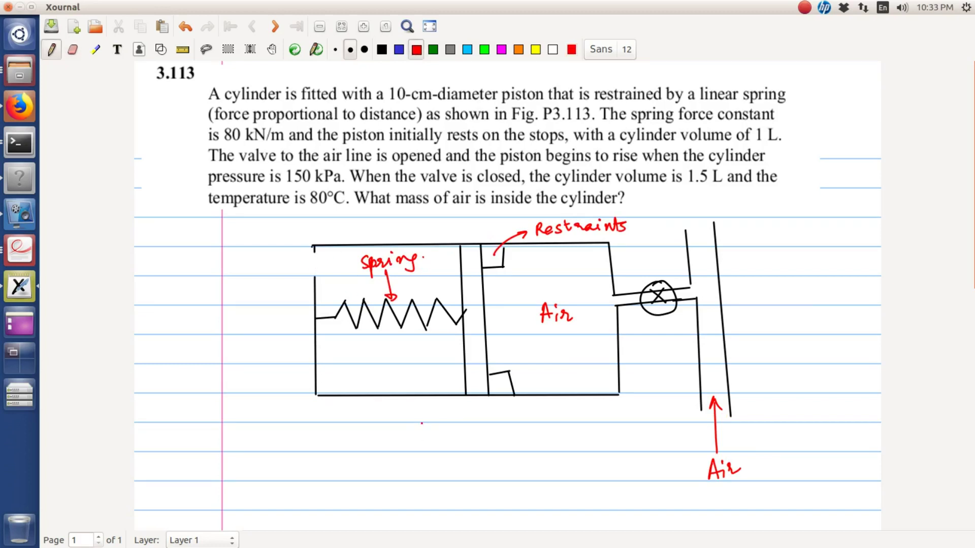
- Caption the figure 'Fig P3.113' below the cylinder
left_click_drag(422, 417, 422, 435)
mouse_move(419, 416)
left_mouse_down()
mouse_move(422, 426)
mouse_move(437, 414)
left_mouse_up()
mouse_move(421, 426)
left_mouse_down()
mouse_move(436, 423)
mouse_move(443, 445)
mouse_move(473, 415)
mouse_move(473, 431)
mouse_move(478, 425)
left_mouse_up()
mouse_move(482, 413)
left_mouse_down()
mouse_move(491, 423)
mouse_move(483, 433)
mouse_move(530, 423)
mouse_move(530, 434)
left_mouse_up()
left_click(500, 427)
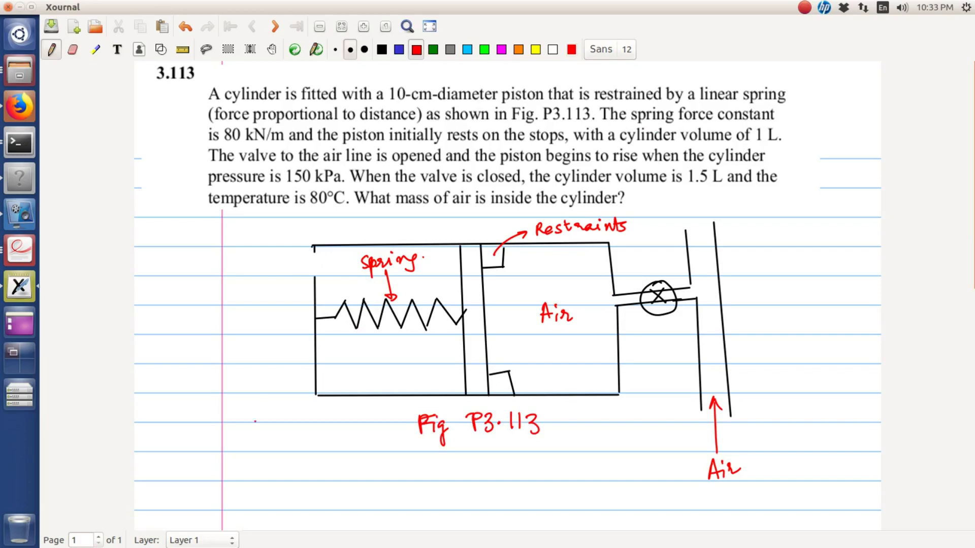
- Begin writing the spring constant k = 80 kN below the figure
mouse_move(234, 432)
left_mouse_down()
mouse_move(221, 456)
mouse_move(248, 458)
left_mouse_up()
left_click_drag(251, 446, 278, 442)
mouse_move(292, 440)
left_mouse_down()
mouse_move(287, 453)
mouse_move(292, 440)
left_mouse_up()
mouse_move(303, 436)
left_mouse_down()
mouse_move(305, 454)
mouse_move(329, 435)
mouse_move(328, 455)
left_mouse_up()
- Complete k = 80 kN/m, add V1 = 1 L, and underline 150 kPa in the problem text
mouse_move(337, 451)
left_mouse_down()
mouse_move(343, 440)
mouse_move(357, 449)
left_mouse_up()
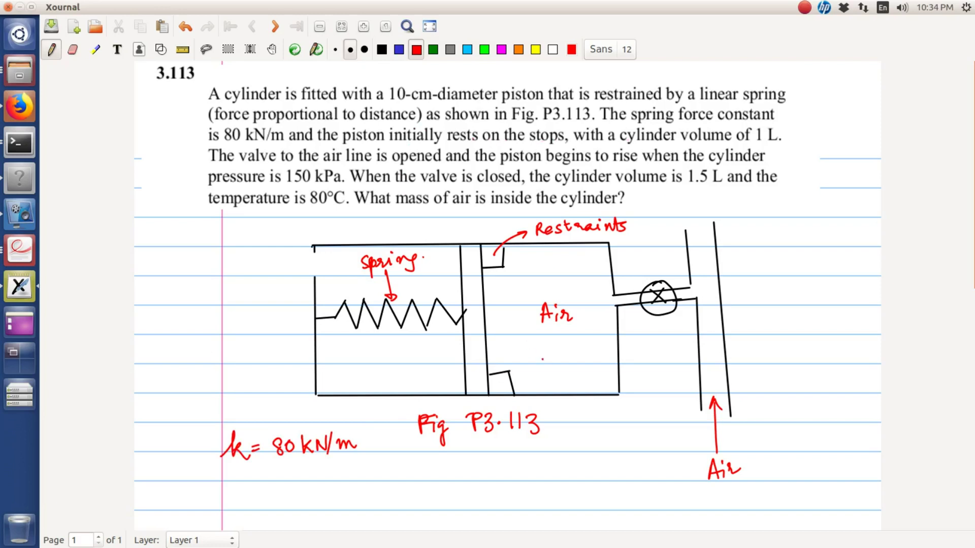
mouse_move(300, 483)
left_mouse_down()
mouse_move(315, 482)
mouse_move(323, 509)
mouse_move(345, 492)
mouse_move(400, 498)
left_mouse_up()
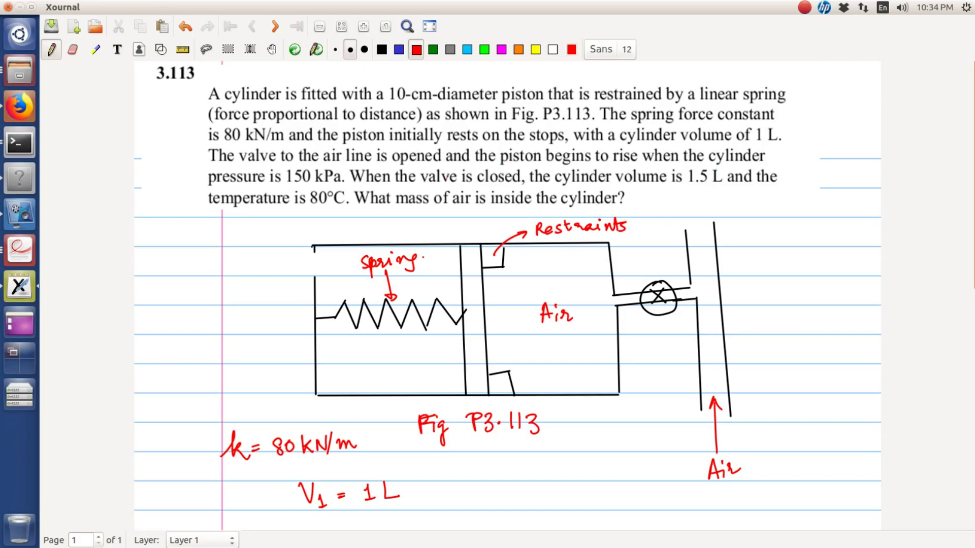
left_click_drag(287, 186, 332, 185)
- Draw a double arrow for spring movement, label 150kPa in the air space, and arrow the piston
left_click_drag(365, 348, 418, 345)
mouse_move(409, 341)
left_mouse_down()
mouse_move(410, 349)
mouse_move(371, 351)
left_mouse_up()
mouse_move(547, 343)
left_mouse_down()
mouse_move(548, 355)
mouse_move(564, 346)
left_mouse_up()
left_click_drag(571, 342, 575, 356)
left_click(581, 342)
left_click_drag(582, 348, 583, 349)
left_click_drag(593, 350, 595, 356)
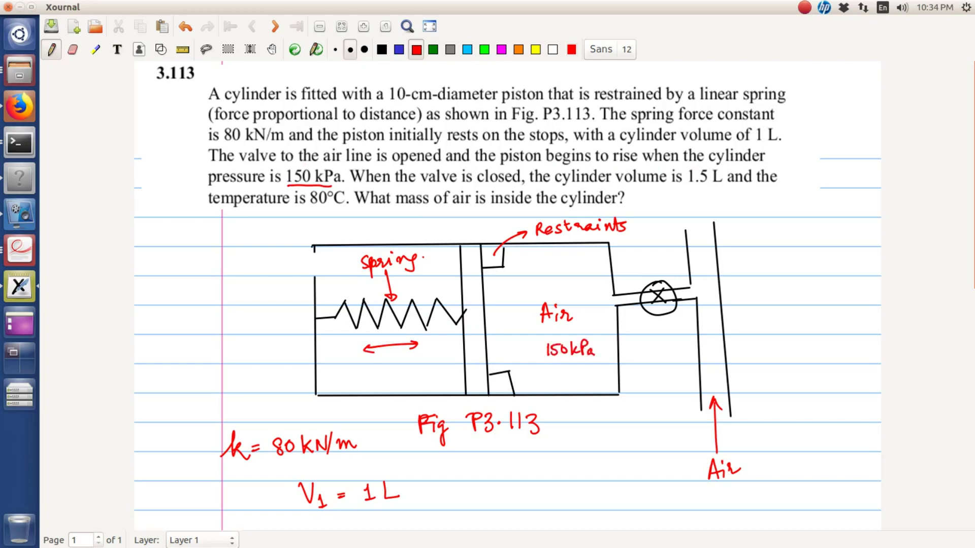
left_click_drag(460, 351, 461, 359)
- Write a trial pressure note, then erase the pressure notes inside the cylinder and resume the pen
left_click_drag(545, 372, 553, 384)
mouse_move(559, 374)
left_mouse_down()
mouse_move(558, 384)
mouse_move(568, 372)
left_mouse_up()
left_click_drag(570, 371, 569, 372)
key("ctrl+shift+e")
mouse_move(538, 379)
left_mouse_down()
mouse_move(566, 378)
mouse_move(548, 360)
mouse_move(583, 348)
left_mouse_up()
key("ctrl+shift+p")
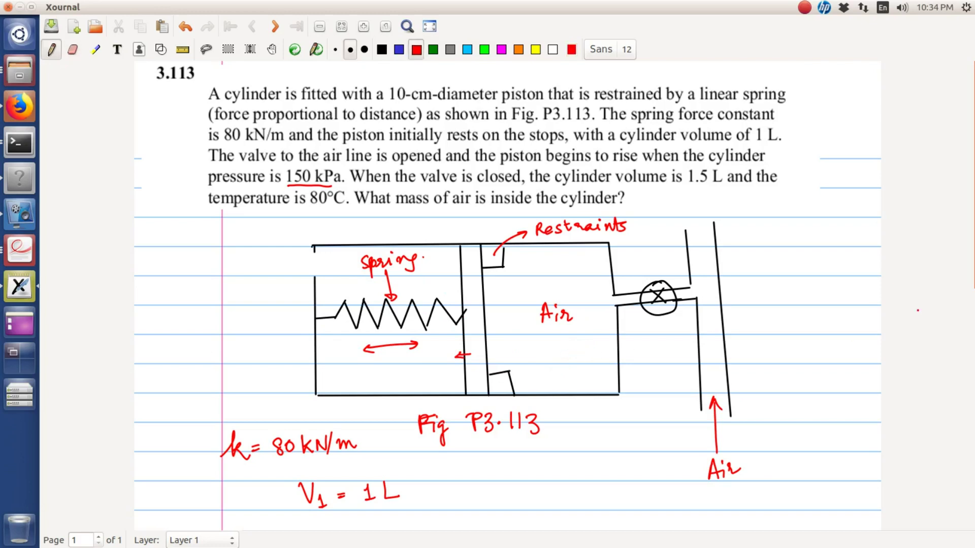
- Below the figure, draw the graph axes and label them P and V
scroll(964, 339, "down", 3)
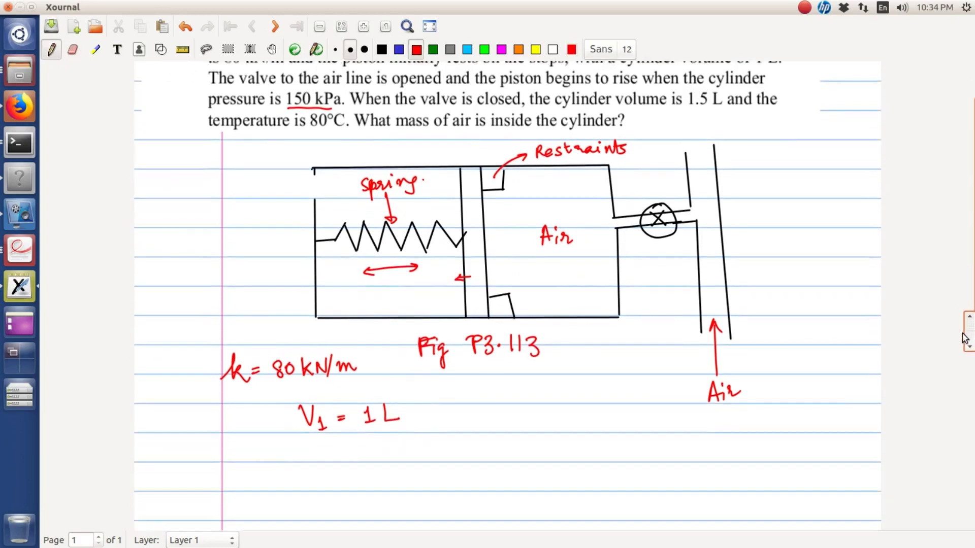
scroll(965, 339, "down", 5)
mouse_move(469, 300)
left_mouse_down()
mouse_move(476, 457)
mouse_move(587, 442)
mouse_move(705, 444)
left_mouse_up()
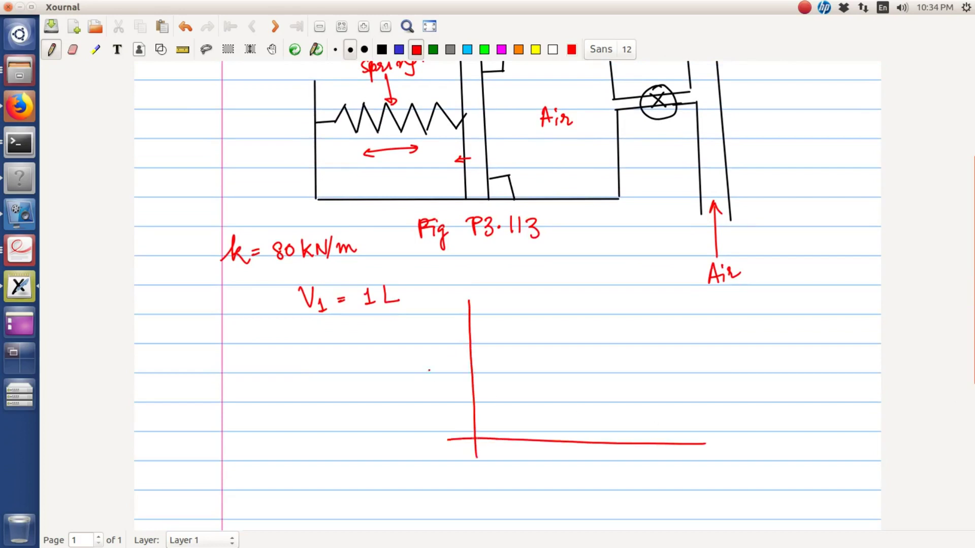
mouse_move(440, 358)
left_mouse_down()
mouse_move(441, 372)
mouse_move(440, 363)
left_mouse_up()
left_click_drag(552, 453, 565, 447)
- Plot the vertical rise at 1 L up to 150kPa, then the upward-sloping path
left_click(553, 410)
mouse_move(555, 431)
left_mouse_down()
mouse_move(556, 445)
mouse_move(569, 428)
mouse_move(569, 438)
mouse_move(587, 431)
mouse_move(547, 351)
mouse_move(501, 344)
left_mouse_up()
left_click(547, 351)
left_click_drag(507, 334, 504, 345)
left_click_drag(505, 334, 526, 339)
left_click(527, 332)
left_click_drag(533, 328, 537, 338)
left_click_drag(536, 324, 549, 336)
left_click(552, 333)
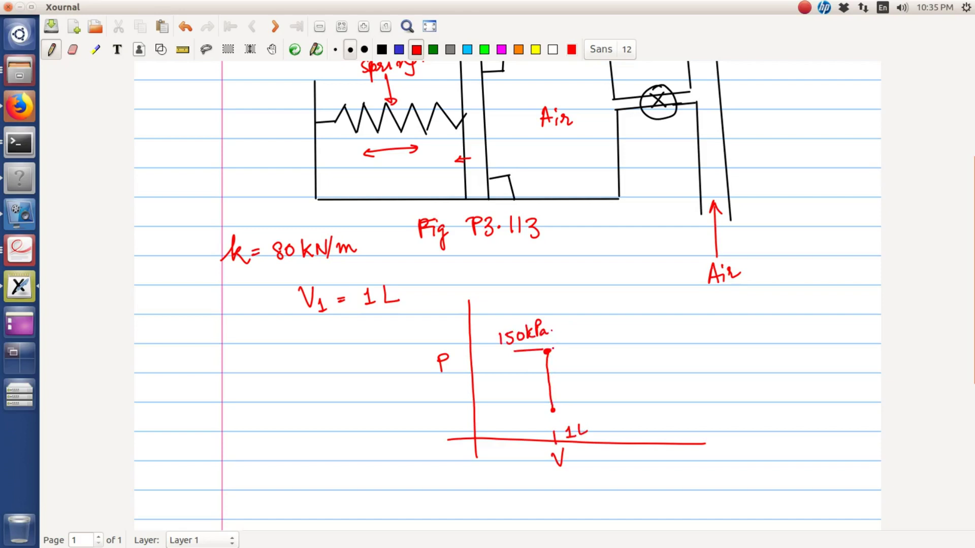
left_click_drag(547, 350, 612, 300)
- Make the arrow beside the piston bolder and hatch the piston's air-side face
left_click_drag(462, 159, 448, 159)
left_click_drag(448, 160, 460, 165)
left_click_drag(492, 93, 485, 105)
left_click_drag(492, 108, 486, 113)
left_click_drag(492, 116, 486, 121)
left_click_drag(491, 126, 485, 141)
left_click_drag(491, 146, 485, 151)
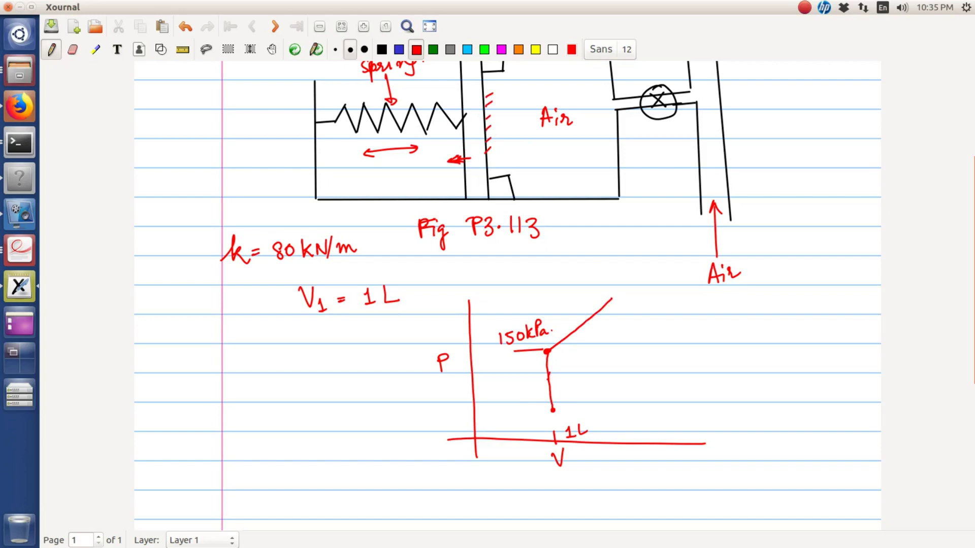
- Add direction arrows along the process path and start a narrow box representing the piston
left_click_drag(545, 382, 554, 379)
left_click_drag(575, 327, 582, 333)
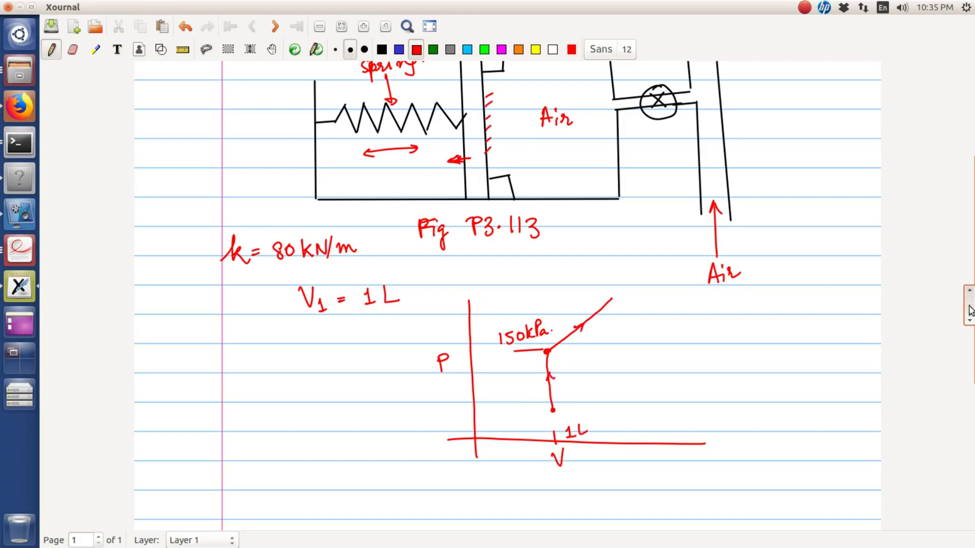
left_click_drag(968, 297, 959, 355)
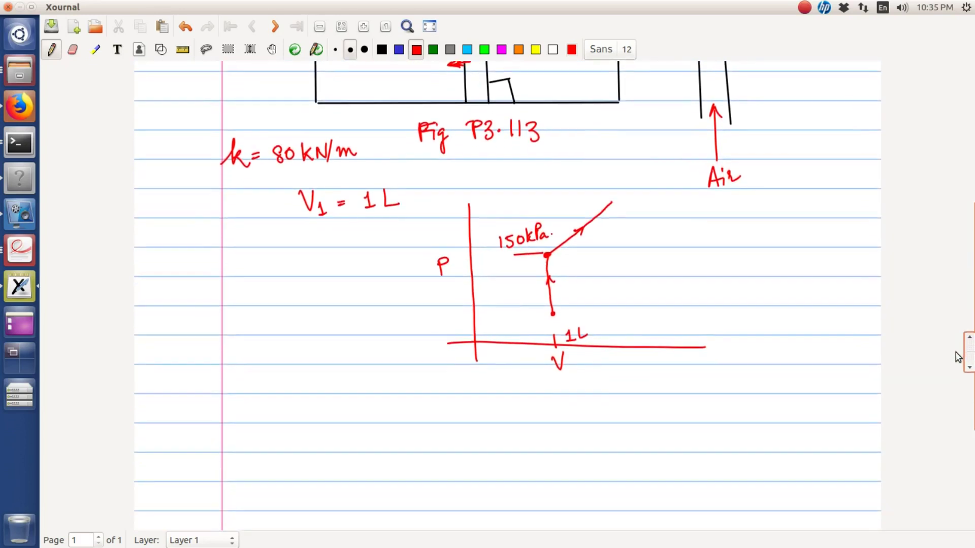
mouse_move(350, 384)
left_mouse_down()
mouse_move(356, 474)
mouse_move(351, 383)
mouse_move(376, 425)
mouse_move(382, 472)
mouse_move(357, 475)
left_mouse_up()
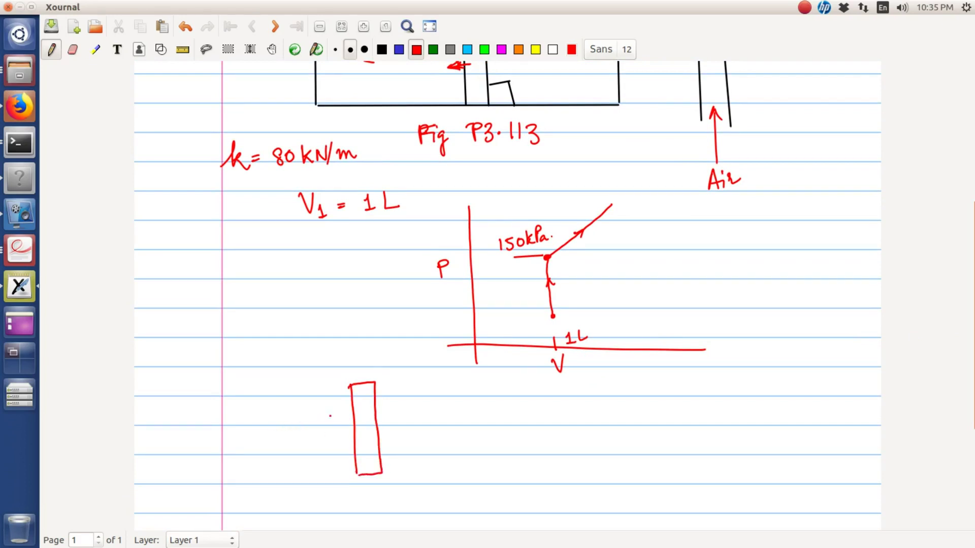
- Draw Patm and Pgas pressure arrows with labels on the piston box
left_click_drag(309, 421, 340, 421)
mouse_move(294, 385)
left_mouse_down()
mouse_move(296, 409)
mouse_move(298, 397)
left_mouse_up()
left_click_drag(306, 400, 333, 400)
mouse_move(425, 399)
left_mouse_down()
mouse_move(386, 405)
mouse_move(421, 395)
left_mouse_up()
left_click_drag(419, 375, 429, 404)
left_click_drag(441, 387, 445, 395)
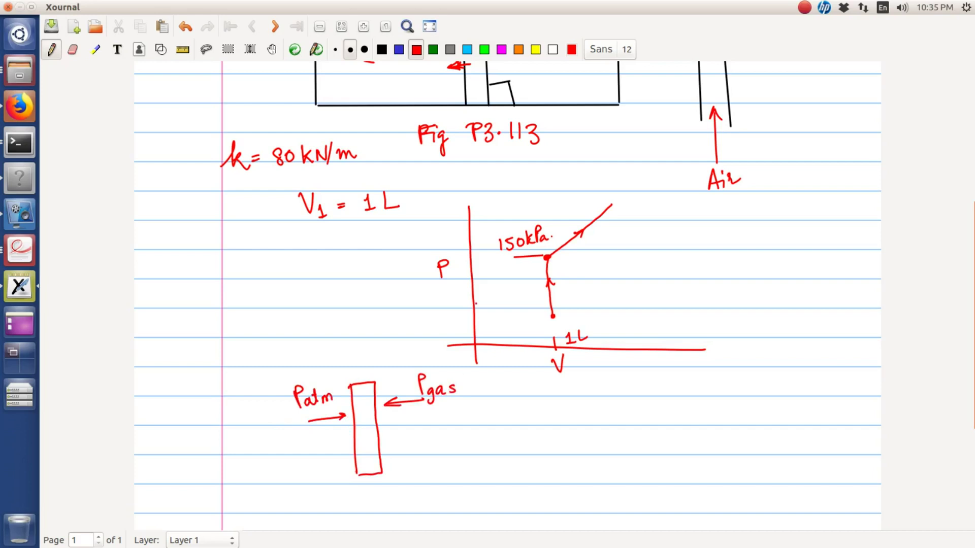
- In green, add a spring force arrow on the box labelled K(x-x0)
left_click(408, 208)
left_click(433, 49)
mouse_move(302, 446)
left_mouse_down()
mouse_move(344, 438)
mouse_move(337, 442)
left_mouse_up()
left_click_drag(289, 462, 289, 476)
left_click_drag(297, 462, 306, 474)
left_click_drag(311, 464, 311, 475)
left_click_drag(320, 467, 339, 468)
mouse_move(344, 458)
left_mouse_down()
mouse_move(336, 469)
mouse_move(345, 455)
left_mouse_up()
left_click_drag(344, 456, 346, 471)
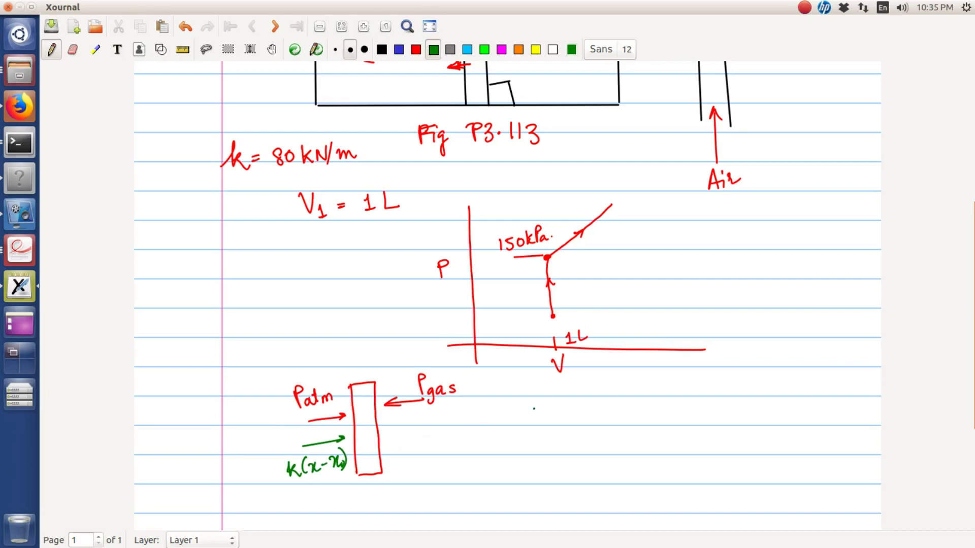
- Write the left side 'Pgas × A =' followed by Patm beside the box sketch
mouse_move(530, 403)
left_mouse_down()
mouse_move(532, 422)
mouse_move(584, 420)
left_mouse_up()
mouse_move(584, 408)
left_mouse_down()
mouse_move(573, 420)
mouse_move(609, 411)
left_mouse_up()
left_click_drag(628, 406, 673, 431)
left_click_drag(672, 405, 688, 422)
mouse_move(685, 409)
left_mouse_down()
mouse_move(696, 422)
mouse_move(732, 420)
left_mouse_up()
left_click(730, 414)
- Finish the equation with 'A + k(x−x0)' and underline the k(x−x0) label by the box
left_click_drag(722, 412, 778, 422)
mouse_move(782, 415)
left_mouse_down()
mouse_move(793, 406)
mouse_move(798, 421)
mouse_move(827, 420)
left_mouse_up()
mouse_move(832, 406)
left_mouse_down()
mouse_move(824, 421)
mouse_move(845, 410)
left_mouse_up()
left_click_drag(847, 407, 850, 419)
left_click_drag(861, 412, 863, 422)
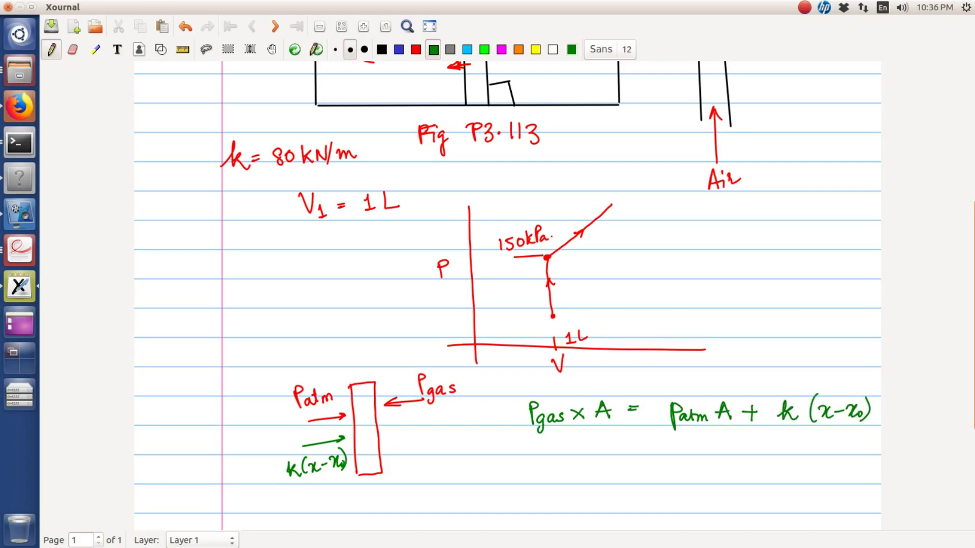
left_click_drag(331, 477, 347, 477)
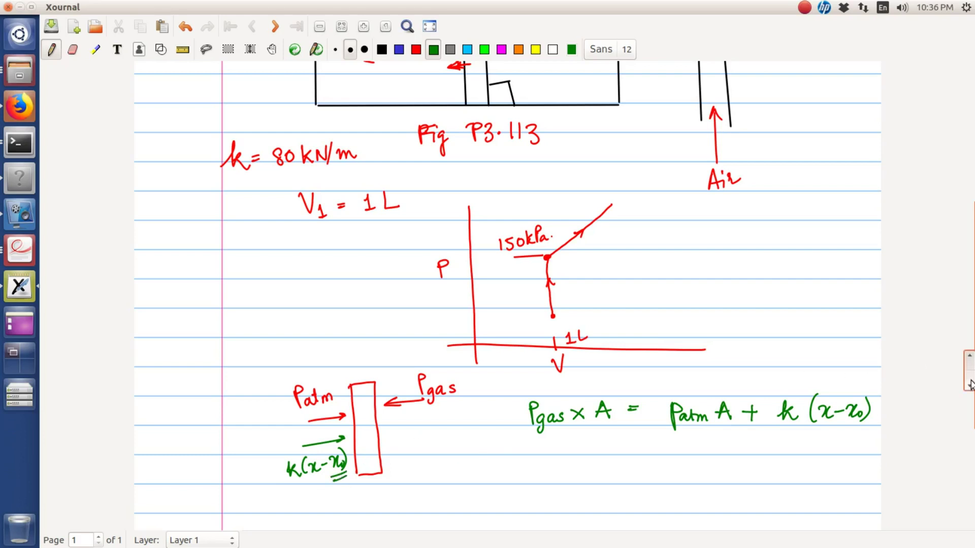
scroll(969, 330, "up", 4)
scroll(790, 284, "up", 4)
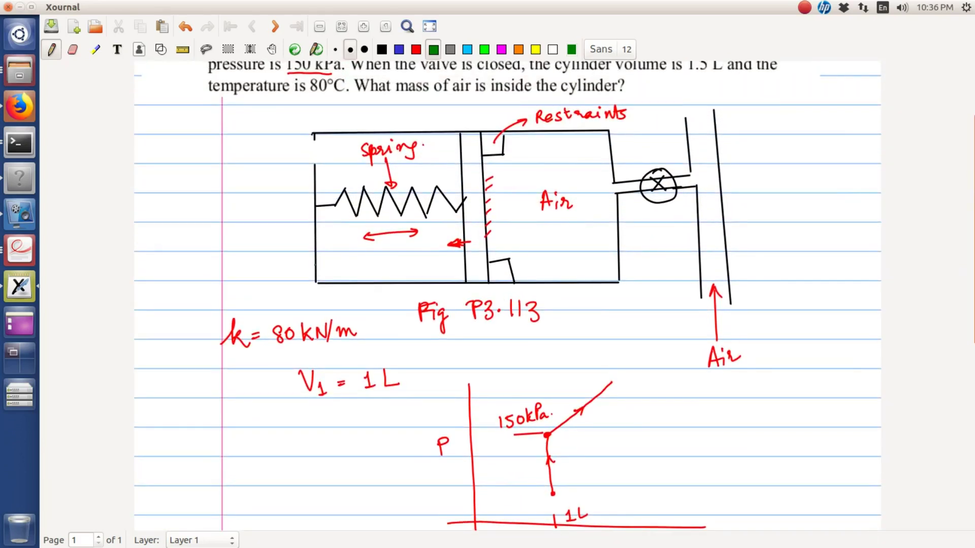
- Draw a green double arrow along the cylinder bottom, then erase it as misplaced
mouse_move(464, 267)
left_mouse_down()
mouse_move(320, 271)
mouse_move(327, 275)
left_mouse_up()
left_click_drag(456, 264, 456, 275)
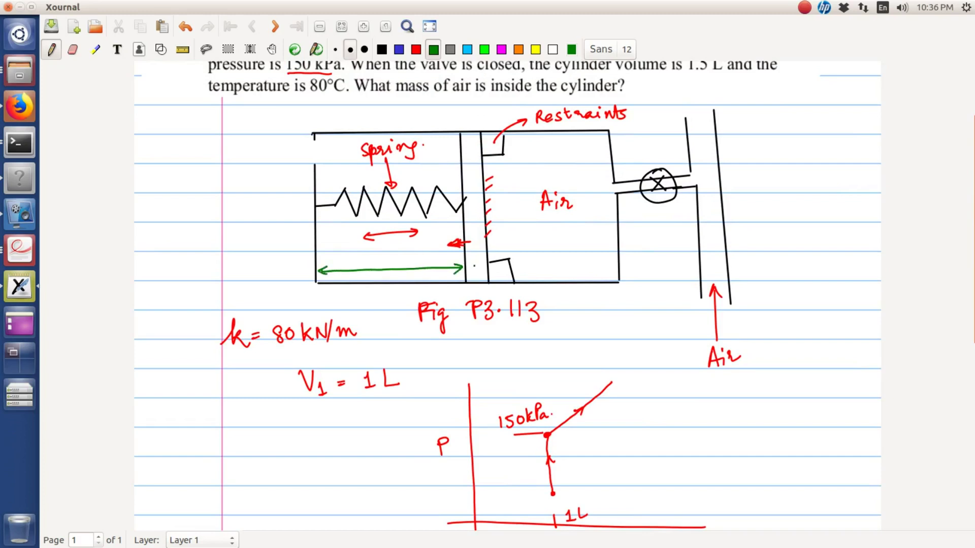
key("shift+ctrl+e")
mouse_move(329, 271)
left_mouse_down()
mouse_move(320, 272)
mouse_move(463, 269)
mouse_move(496, 248)
mouse_move(615, 244)
mouse_move(607, 248)
left_mouse_up()
key("shift+ctrl+p")
- Draw a displacement arrow at the piston labelled (x−x0), plus a small rightward arrow left of the piston
left_click_drag(494, 244, 446, 253)
left_click_drag(457, 248, 455, 270)
mouse_move(456, 262)
left_mouse_down()
mouse_move(446, 270)
mouse_move(466, 265)
left_mouse_up()
left_click_drag(467, 261, 474, 269)
mouse_move(474, 261)
left_mouse_down()
mouse_move(467, 270)
mouse_move(476, 266)
left_mouse_up()
mouse_move(439, 261)
left_mouse_down()
mouse_move(434, 277)
mouse_move(481, 270)
left_mouse_up()
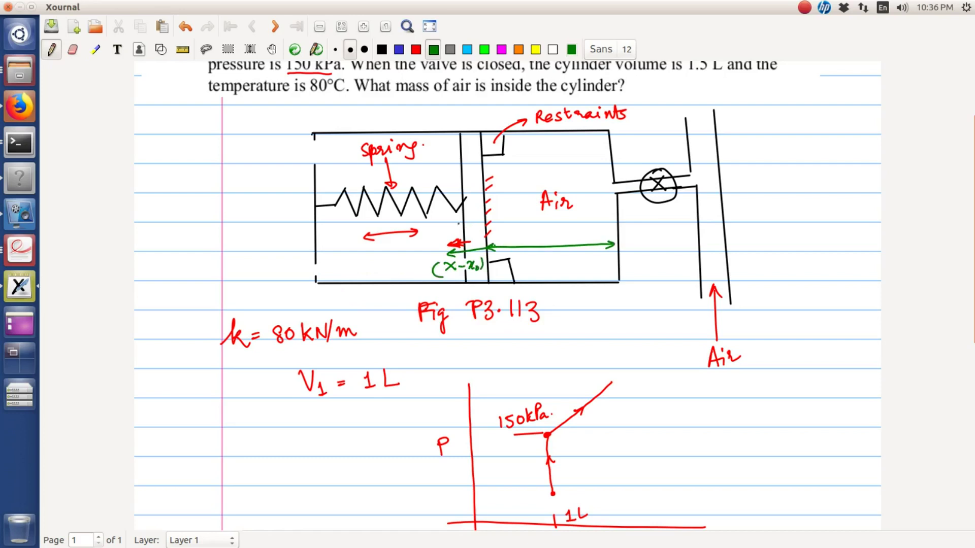
left_click_drag(438, 222, 452, 226)
left_click_drag(967, 293, 940, 429)
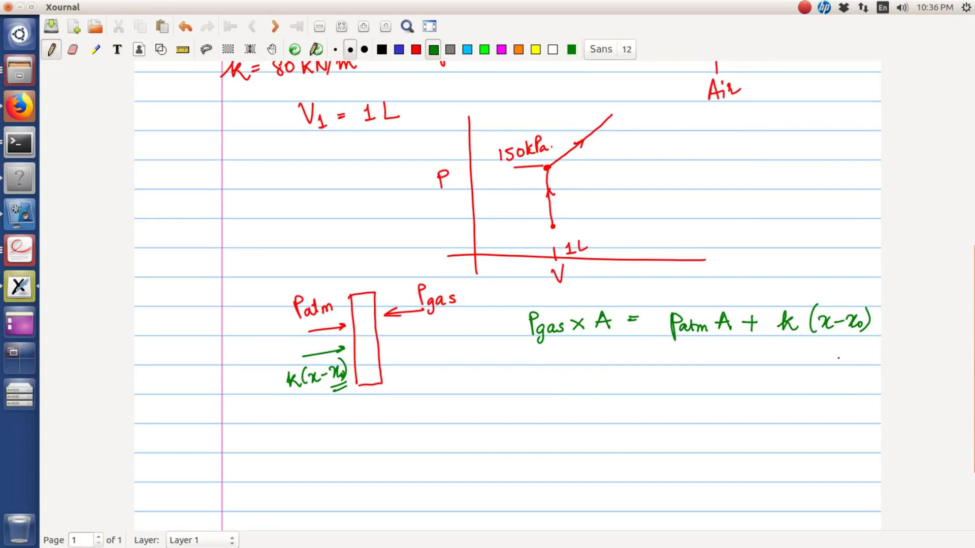
- Double-underline x, then write Pgas A² = Patm A² + kA(x−x0) on the next line
left_click_drag(820, 337, 837, 341)
left_click_drag(508, 354, 511, 384)
mouse_move(507, 355)
left_mouse_down()
mouse_move(513, 383)
mouse_move(522, 365)
mouse_move(517, 377)
mouse_move(550, 363)
mouse_move(592, 367)
left_mouse_up()
mouse_move(613, 357)
left_mouse_down()
mouse_move(616, 385)
mouse_move(621, 370)
left_mouse_up()
mouse_move(628, 367)
left_mouse_down()
mouse_move(649, 375)
mouse_move(683, 362)
mouse_move(706, 366)
left_mouse_up()
mouse_move(698, 359)
left_mouse_down()
mouse_move(699, 377)
mouse_move(722, 376)
left_mouse_up()
left_click_drag(734, 361, 740, 376)
mouse_move(744, 376)
left_mouse_down()
mouse_move(751, 360)
mouse_move(758, 375)
left_mouse_up()
left_click_drag(747, 370, 767, 378)
left_click_drag(778, 363, 785, 373)
left_click_drag(805, 367, 821, 373)
left_click_drag(822, 366, 833, 378)
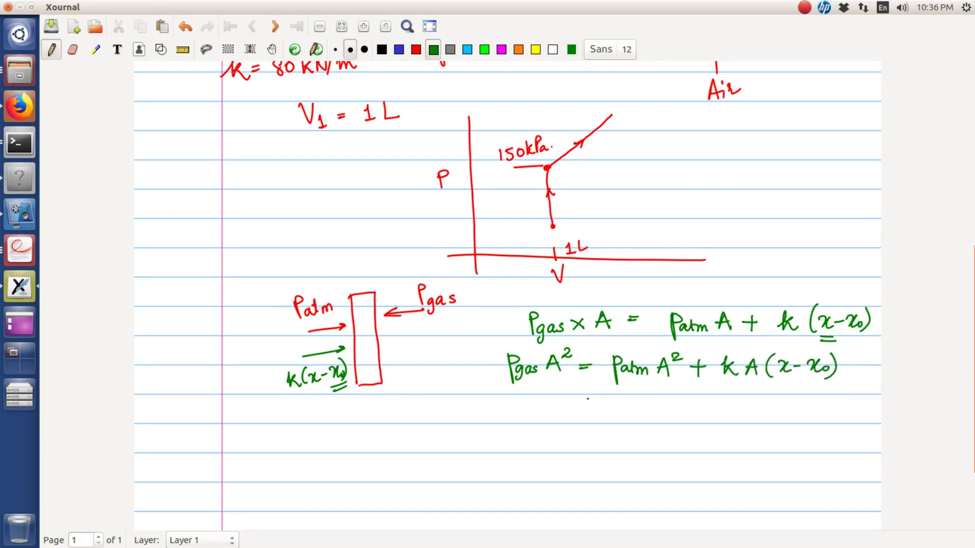
- Write the third line: = Patm A² + kV − kV0
left_click_drag(582, 400, 595, 399)
mouse_move(582, 405)
left_mouse_down()
mouse_move(601, 403)
mouse_move(612, 417)
left_mouse_up()
left_click_drag(611, 395, 629, 409)
mouse_move(629, 396)
left_mouse_down()
mouse_move(635, 409)
mouse_move(653, 409)
left_mouse_up()
left_click(650, 408)
mouse_move(658, 394)
left_mouse_down()
mouse_move(665, 409)
mouse_move(678, 397)
left_mouse_up()
mouse_move(696, 393)
left_mouse_down()
mouse_move(696, 407)
mouse_move(767, 409)
mouse_move(777, 390)
left_mouse_up()
left_click_drag(771, 388, 815, 407)
left_click_drag(824, 394, 828, 406)
mouse_move(834, 390)
left_mouse_down()
mouse_move(847, 388)
mouse_move(845, 406)
left_mouse_up()
mouse_move(653, 427)
left_mouse_down()
mouse_move(642, 449)
mouse_move(654, 459)
left_mouse_up()
- Add the justification note (∵ Ax = V, Ax0 = V0) beside the equation
left_click(661, 440)
left_click(667, 447)
left_click(675, 436)
left_click_drag(711, 431, 700, 453)
mouse_move(711, 430)
left_mouse_down()
mouse_move(716, 451)
mouse_move(715, 443)
left_mouse_up()
left_click_drag(718, 436, 734, 450)
left_click_drag(740, 440, 751, 438)
mouse_move(741, 446)
left_mouse_down()
mouse_move(787, 426)
mouse_move(773, 428)
left_mouse_up()
mouse_move(705, 459)
left_mouse_down()
mouse_move(699, 475)
mouse_move(716, 476)
left_mouse_up()
left_click_drag(704, 467, 736, 477)
left_click_drag(735, 470, 761, 463)
mouse_move(750, 470)
left_mouse_down()
mouse_move(791, 457)
mouse_move(793, 468)
left_mouse_up()
left_click(795, 469)
left_click_drag(807, 425, 803, 481)
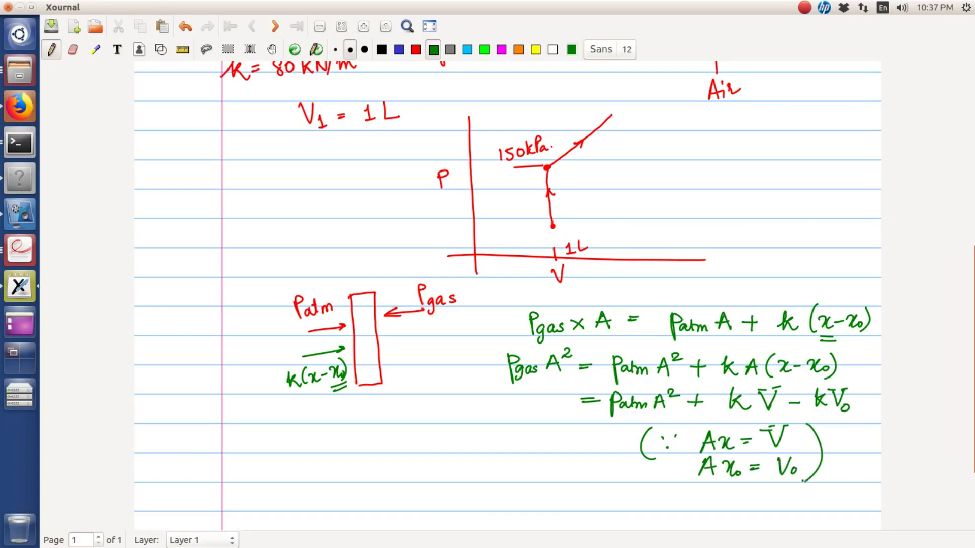
- Double-underline Pgas in the second line and underline V in the third
scroll(969, 391, "down", 1)
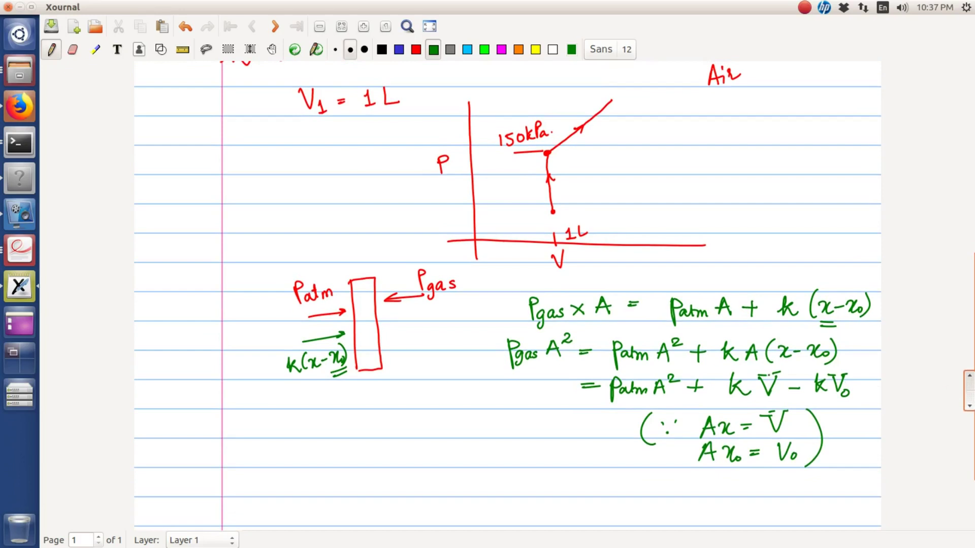
left_click_drag(509, 379, 538, 377)
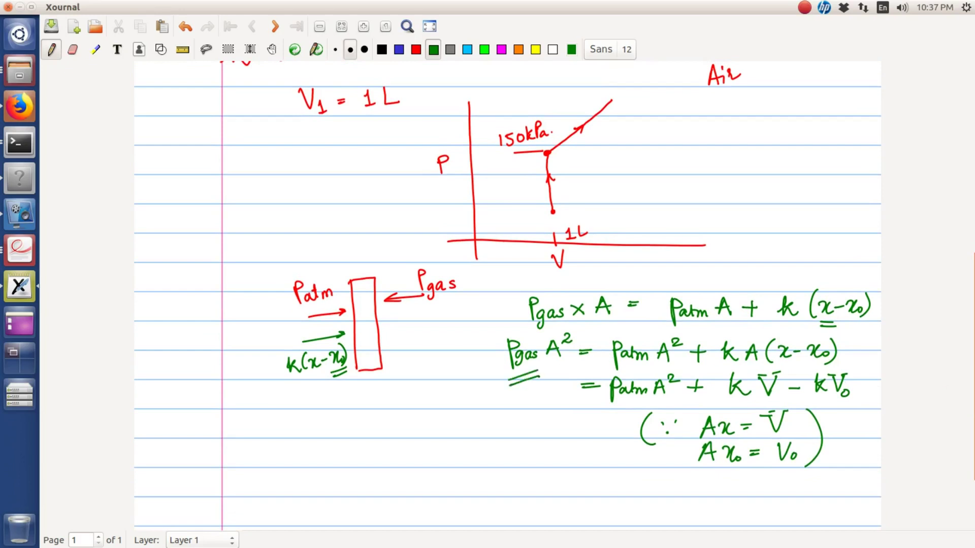
left_click_drag(755, 404, 782, 395)
mouse_move(767, 408)
left_mouse_down()
mouse_move(783, 399)
mouse_move(772, 404)
left_mouse_up()
- Finish the arrowhead on the 2-3 line and label the P-V points as states 1 and 2
left_click_drag(587, 124, 583, 133)
mouse_move(564, 205)
left_mouse_down()
mouse_move(572, 215)
mouse_move(562, 201)
left_mouse_up()
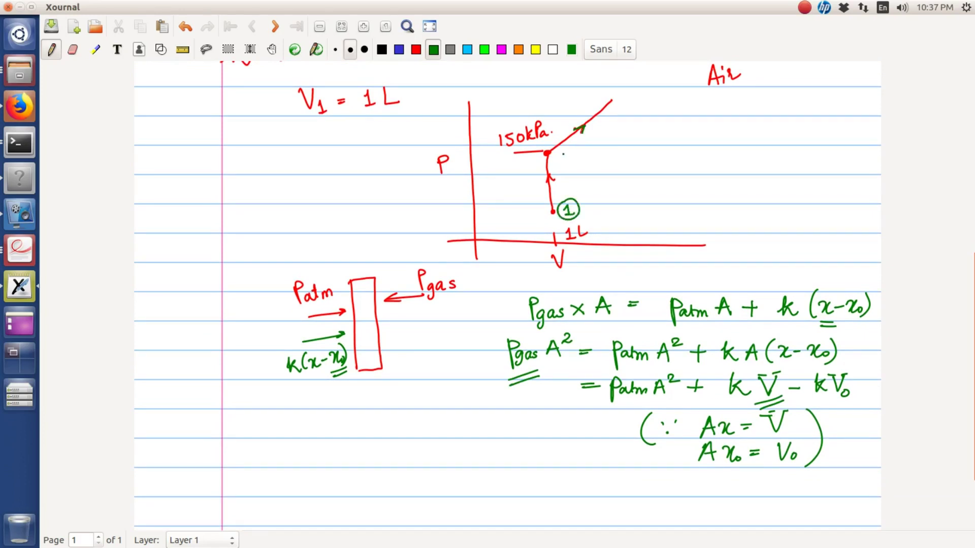
mouse_move(561, 154)
left_mouse_down()
mouse_move(570, 163)
mouse_move(563, 149)
left_mouse_up()
- Label the line's end as state 3 and note '2-3 : linear line' beside the graph
mouse_move(630, 95)
left_mouse_down()
mouse_move(632, 103)
mouse_move(621, 100)
mouse_move(632, 87)
left_mouse_up()
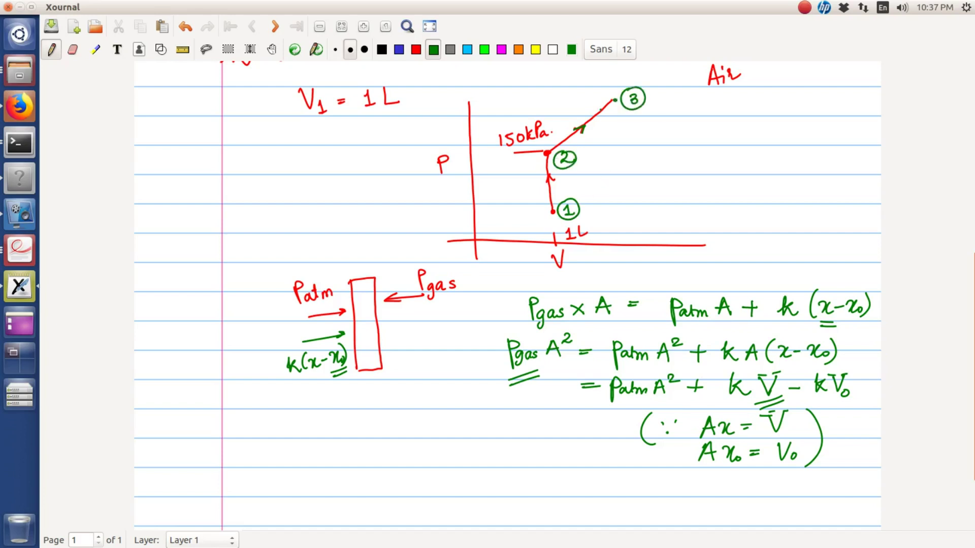
left_click_drag(634, 141, 644, 152)
left_click_drag(649, 146, 655, 145)
left_click_drag(661, 139, 661, 151)
left_click_drag(680, 141, 681, 148)
mouse_move(707, 130)
left_mouse_down()
mouse_move(706, 149)
mouse_move(830, 144)
left_mouse_up()
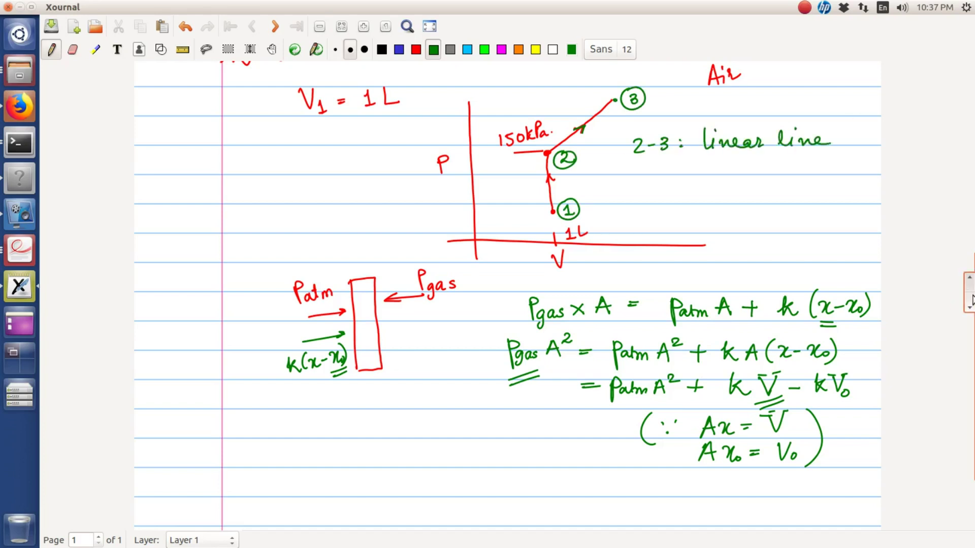
- Double-underline 1.5 L and 80°C in the problem text
mouse_move(966, 278)
left_click_drag(966, 278, 965, 110)
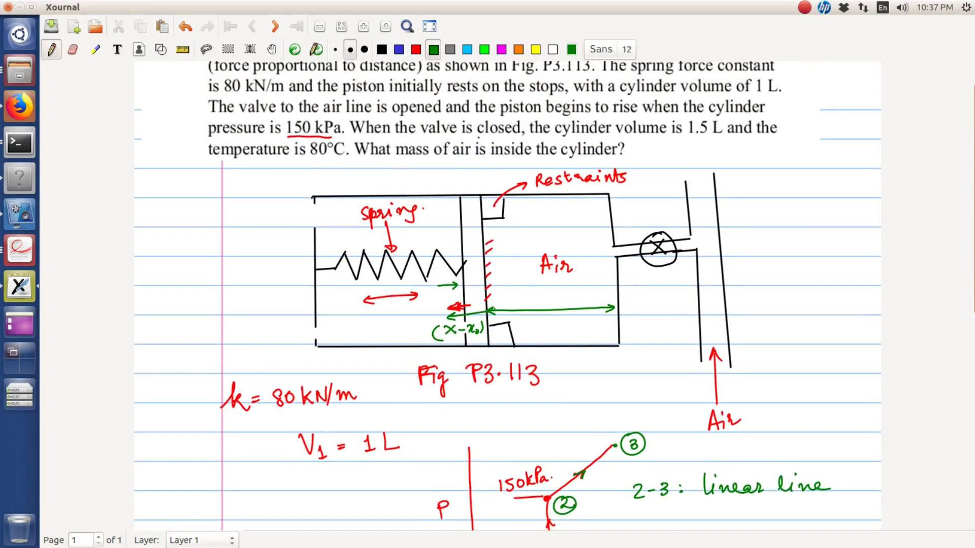
left_click_drag(686, 142, 714, 147)
left_click_drag(316, 162, 335, 159)
left_click_drag(319, 166, 337, 163)
- Draw a dashed line from point 3 down to the V axis, labelled 1.5 lit
left_click_drag(965, 187, 965, 319)
left_click_drag(616, 117, 617, 140)
left_click_drag(617, 144, 619, 181)
left_click_drag(620, 186, 620, 195)
left_click(624, 219)
left_click_drag(621, 204, 624, 235)
mouse_move(625, 241)
left_mouse_down()
mouse_move(625, 252)
mouse_move(645, 254)
left_mouse_up()
left_click(641, 249)
left_click(662, 245)
mouse_move(646, 242)
left_mouse_down()
mouse_move(680, 252)
mouse_move(684, 242)
left_mouse_up()
- Add a small arrow to point 3 and write 80°C above it
left_click_drag(611, 92, 613, 108)
mouse_move(610, 104)
left_mouse_down()
mouse_move(618, 79)
mouse_move(645, 89)
left_mouse_up()
left_click(635, 74)
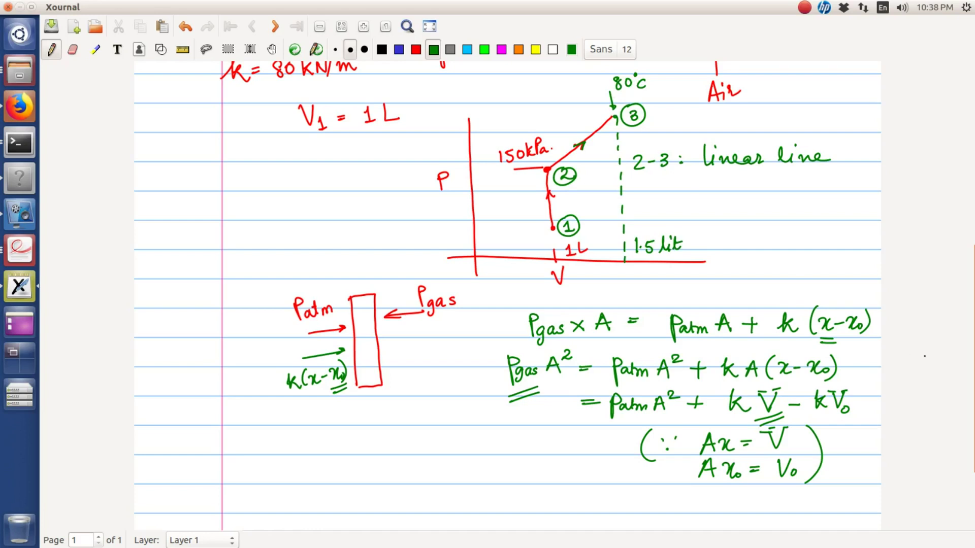
- Write the heading 'Ideal gas equation' below the derivation
left_click_drag(968, 363, 960, 445)
mouse_move(257, 403)
left_mouse_down()
mouse_move(259, 423)
mouse_move(266, 400)
left_mouse_up()
left_click_drag(249, 421, 259, 417)
mouse_move(273, 404)
left_mouse_down()
mouse_move(274, 421)
mouse_move(300, 418)
left_mouse_up()
mouse_move(315, 409)
left_mouse_down()
mouse_move(428, 416)
mouse_move(402, 407)
left_mouse_up()
- Write P3V3 = mRT ; R = R̄/M as a fraction
mouse_move(521, 402)
left_mouse_down()
mouse_move(531, 429)
mouse_move(558, 404)
mouse_move(563, 429)
mouse_move(602, 411)
mouse_move(649, 422)
left_mouse_up()
mouse_move(660, 405)
left_mouse_down()
mouse_move(660, 422)
mouse_move(689, 422)
left_mouse_up()
mouse_move(678, 405)
left_mouse_down()
mouse_move(699, 404)
mouse_move(722, 429)
mouse_move(744, 425)
left_mouse_up()
left_click(722, 419)
left_click_drag(745, 405, 757, 426)
left_click_drag(763, 415, 771, 415)
left_click_drag(763, 421, 800, 424)
mouse_move(787, 403)
left_mouse_down()
mouse_move(809, 402)
mouse_move(806, 427)
left_mouse_up()
mouse_move(788, 435)
left_mouse_down()
mouse_move(787, 452)
mouse_move(808, 453)
left_mouse_up()
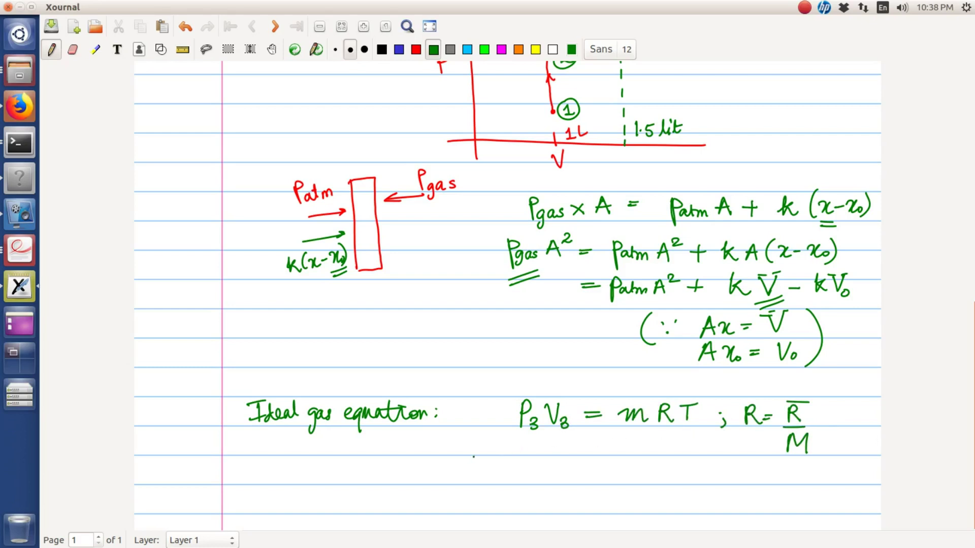
- Add subscript 3 to the temperature and write T3 = 80°C below the fraction
mouse_move(691, 415)
left_mouse_down()
mouse_move(700, 421)
mouse_move(691, 429)
left_mouse_up()
left_click_drag(752, 449, 751, 467)
mouse_move(746, 451)
left_mouse_down()
mouse_move(765, 448)
mouse_move(763, 474)
left_mouse_up()
left_click_drag(774, 461, 786, 463)
left_click_drag(811, 459, 807, 460)
left_click_drag(819, 459, 831, 449)
mouse_move(841, 464)
left_mouse_down()
mouse_move(833, 466)
mouse_move(843, 473)
left_mouse_up()
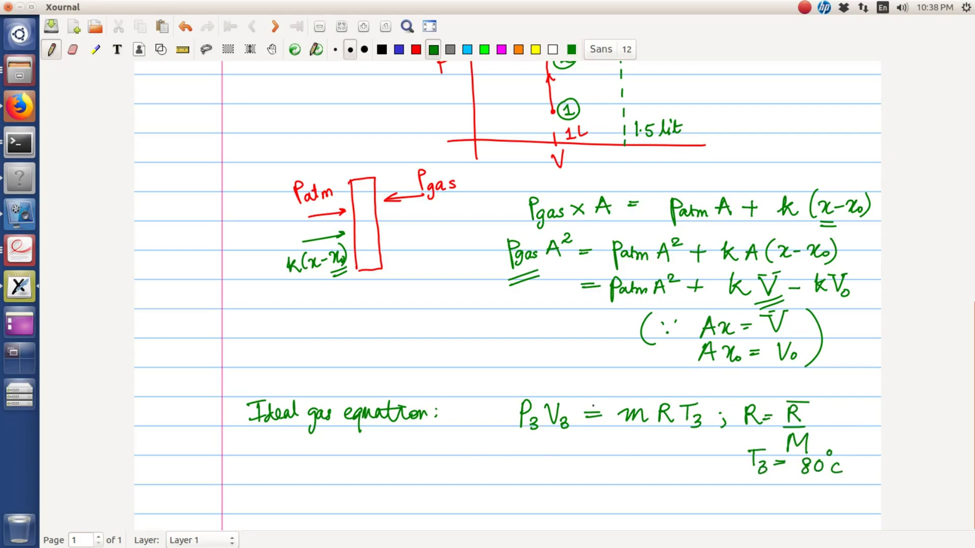
- Draw an arrow to P3 and double-underline the unknown mass m
mouse_move(542, 367)
left_mouse_down()
mouse_move(534, 391)
mouse_move(541, 384)
left_mouse_up()
left_click_drag(621, 431, 648, 435)
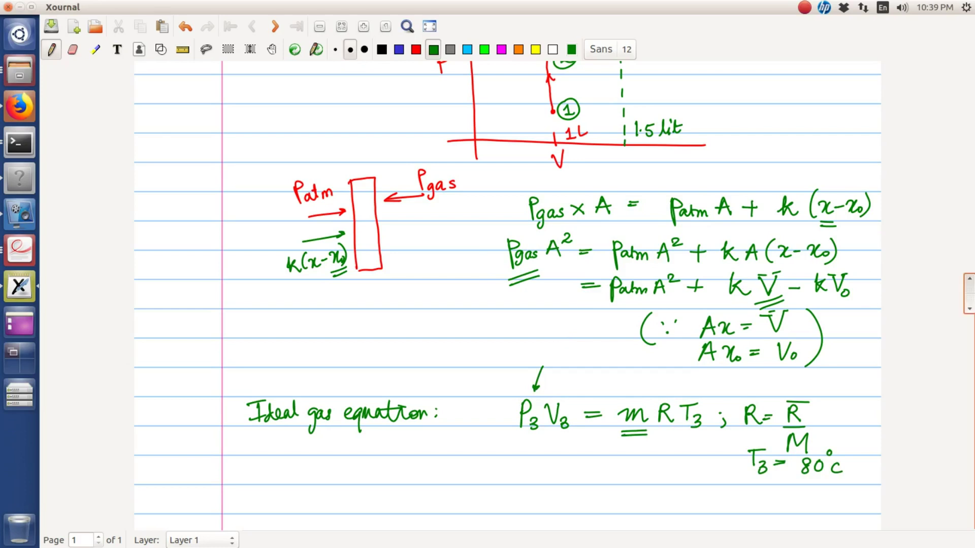
scroll(964, 286, "up", 2)
mouse_move(963, 286)
left_mouse_down()
mouse_move(959, 224)
mouse_move(947, 208)
left_mouse_up()
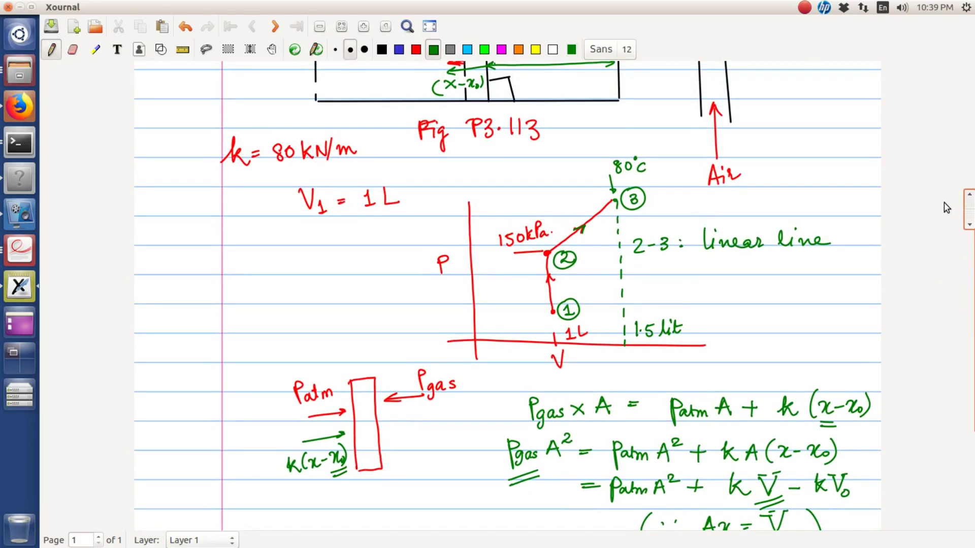
mouse_move(944, 202)
left_mouse_down()
mouse_move(943, 156)
mouse_move(943, 190)
left_mouse_up()
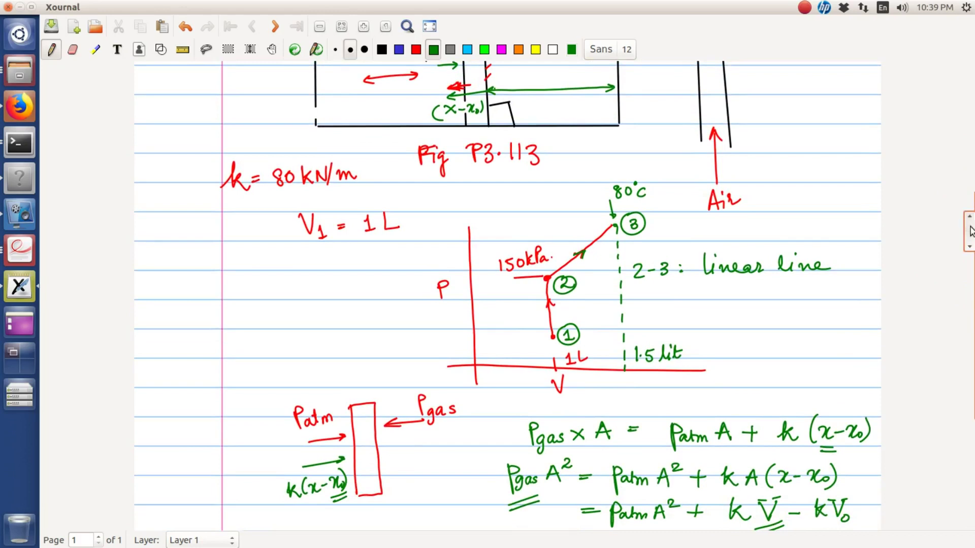
left_click_drag(958, 224, 959, 226)
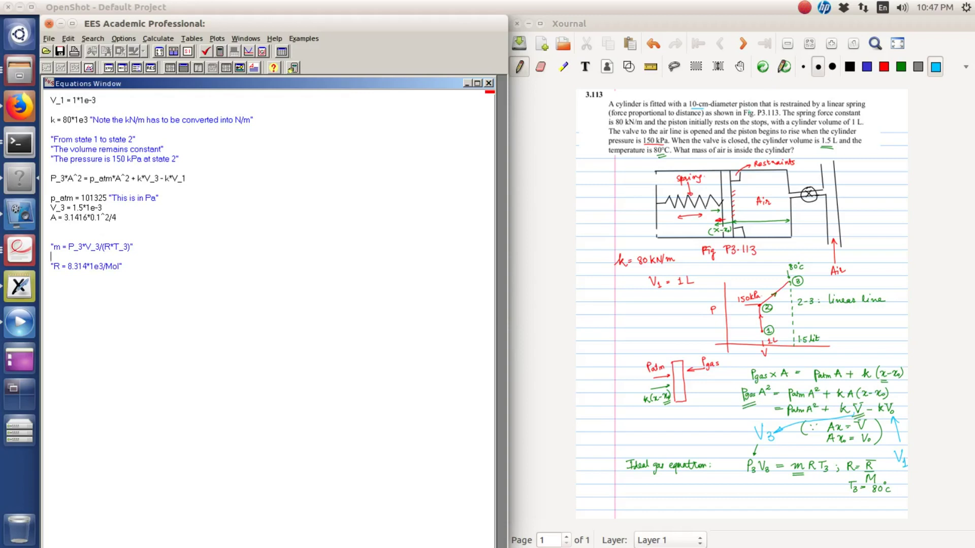
- Comment the V_1 line in EES about converting litres to MKS units, then underline kN/m
left_click(113, 99)
type("\"")
type("we have conver")
type("ted 1 liter")
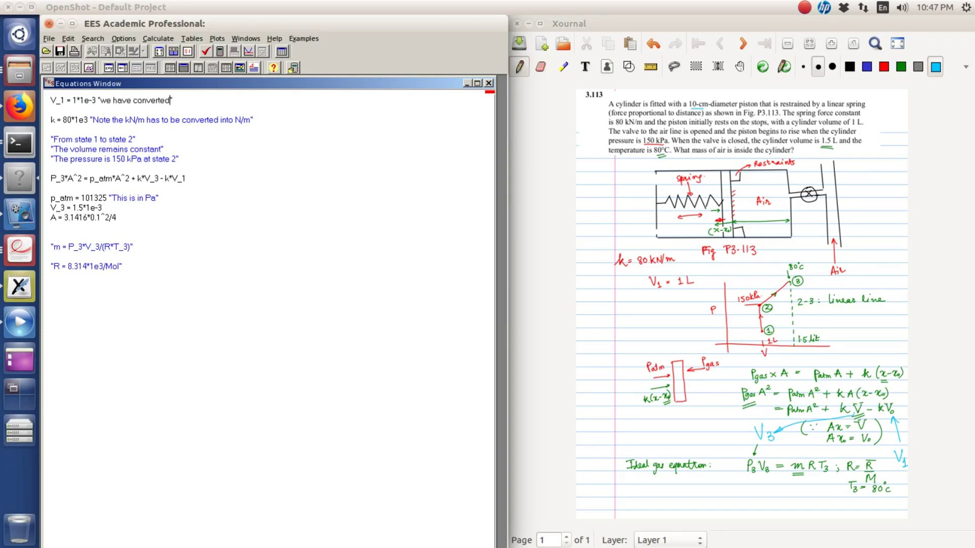
type(" to ")
type("1 m")
type("^3")
type(" to keep standar")
type("d MKS uni")
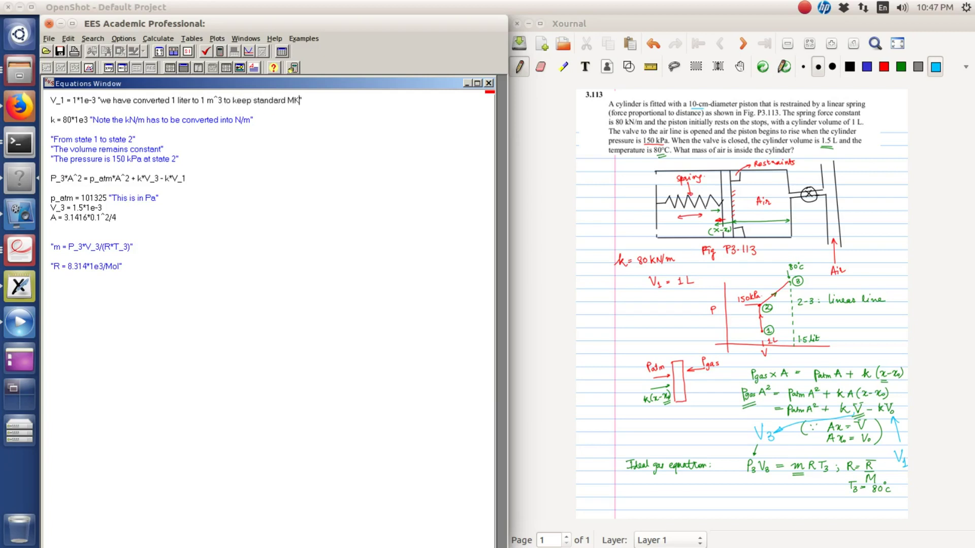
type("ts")
left_click_drag(626, 127, 641, 127)
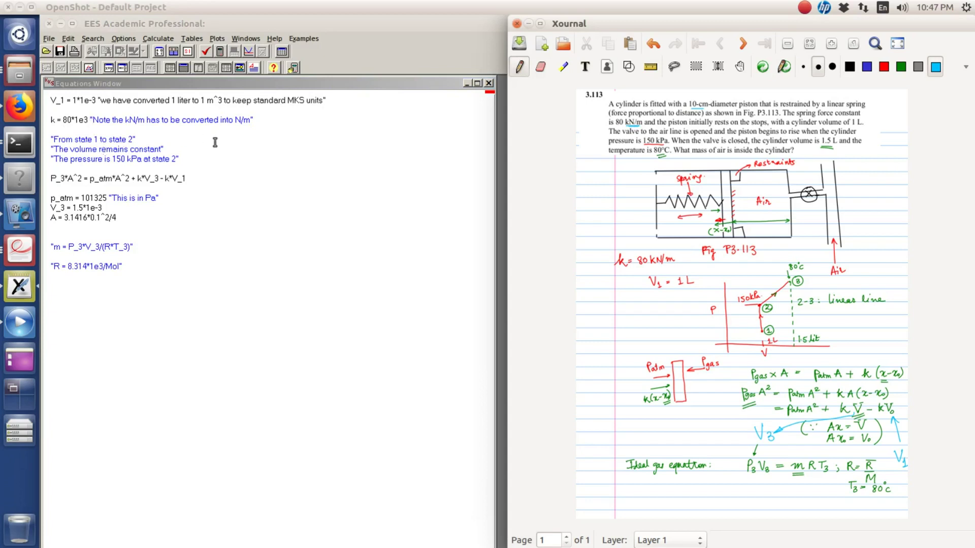
- Highlight the P_3*A^2 force balance and k*V_3 term in EES, marking the matching handwritten parts in grey
left_click(240, 121)
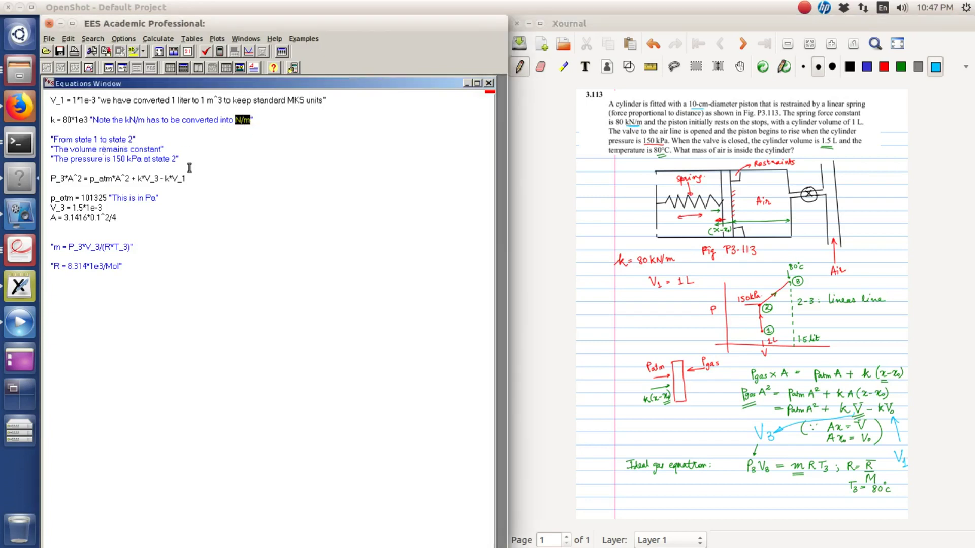
left_click_drag(51, 178, 188, 182)
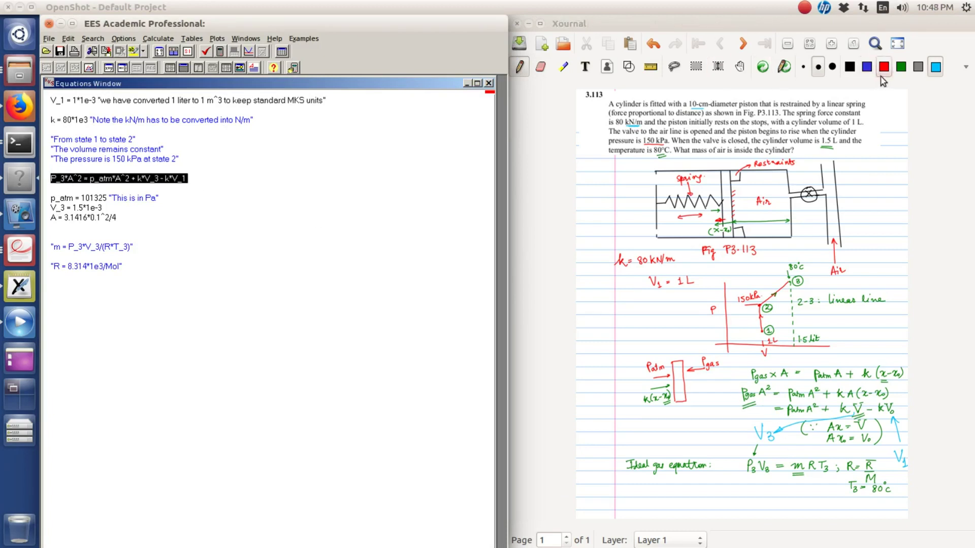
left_click(912, 71)
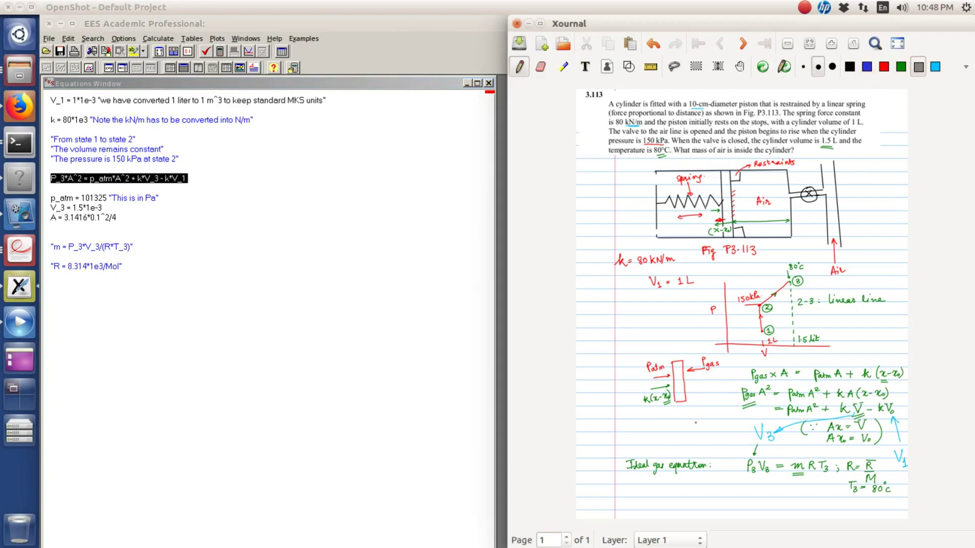
left_click_drag(689, 425, 745, 413)
left_click(64, 179)
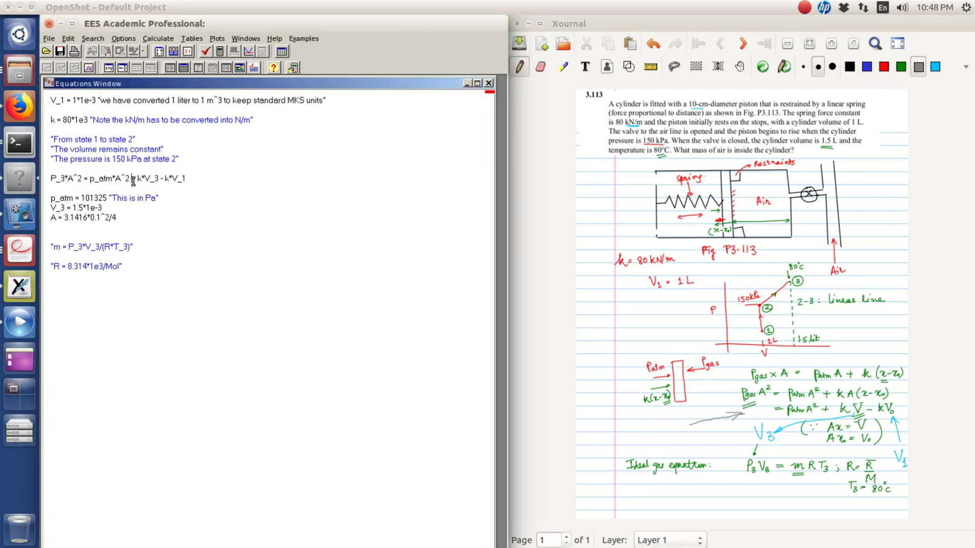
left_click_drag(131, 179, 160, 179)
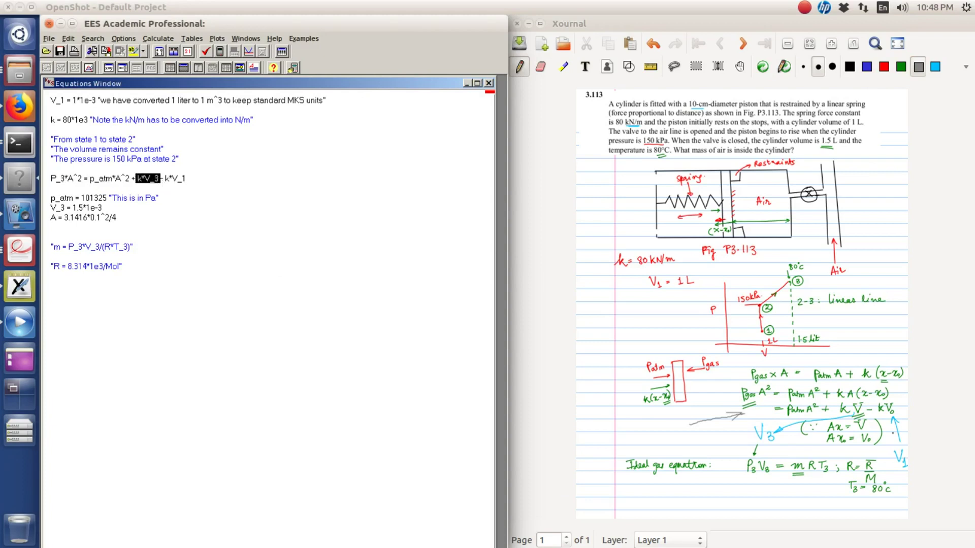
left_click(860, 403)
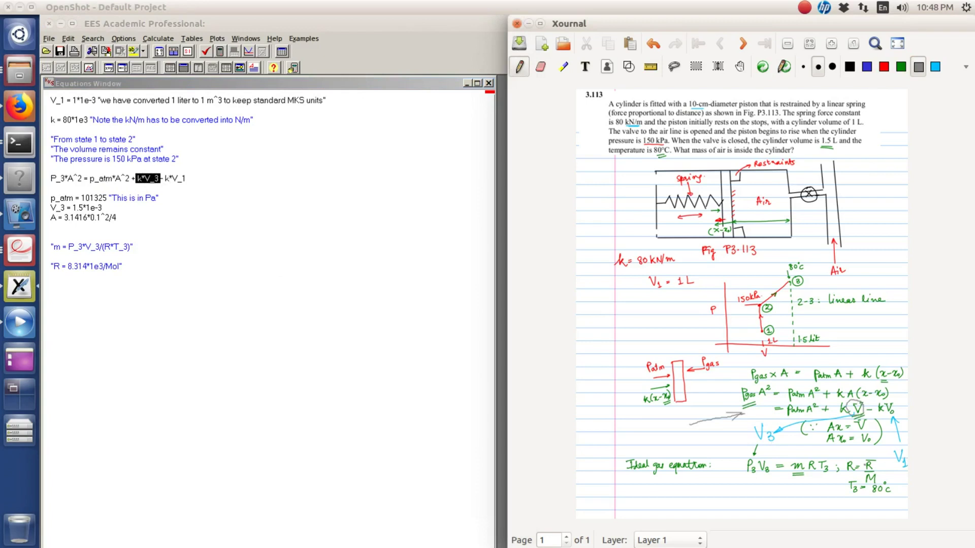
left_click(180, 178)
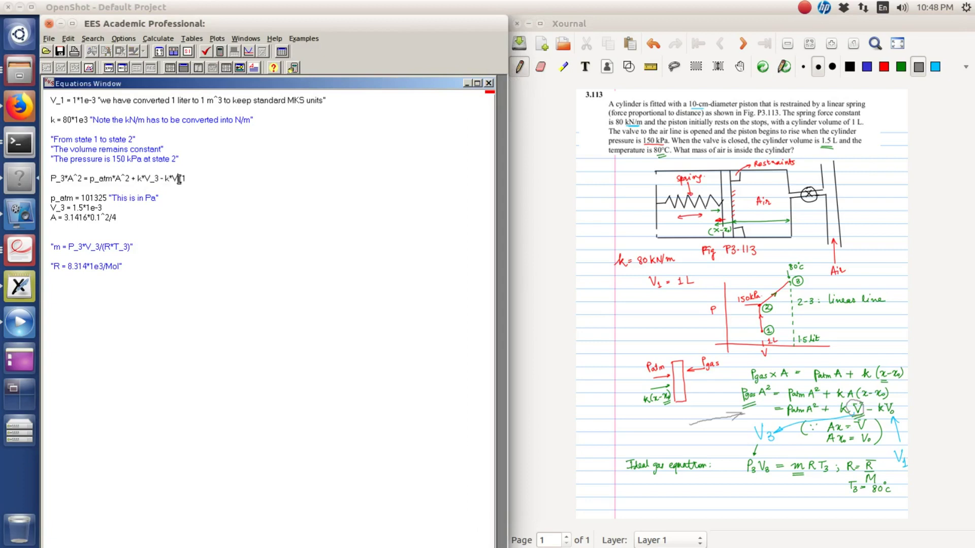
- Comment V_3 = 1.5*1e-3 as 1.5 liter converted to m^3, 1 dm^3 = 10^-3 m^3
left_click(111, 208)
type("\"\"")
key("Left")
type("1")
type(".5 liter tonverted to m")
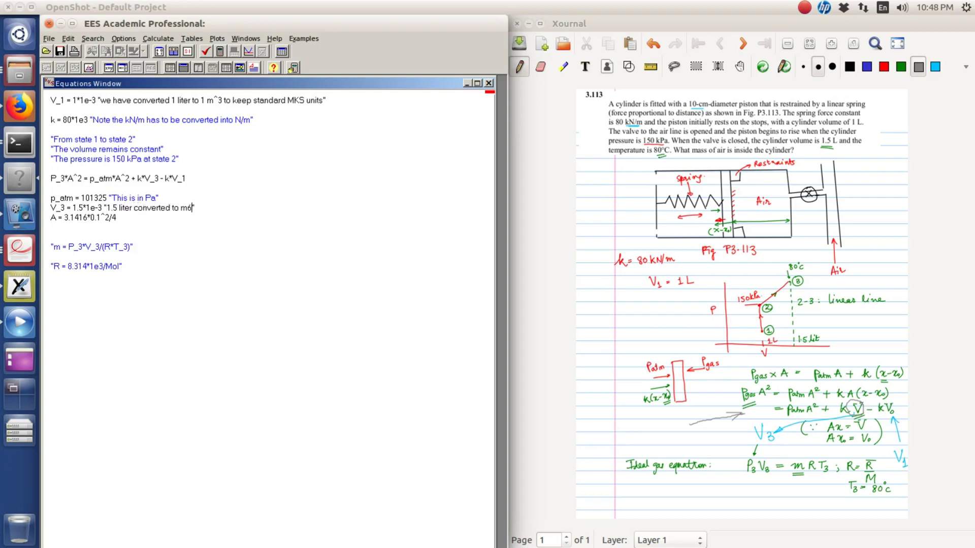
type("^3")
type("; liter is ")
type("dm")
type("^3")
type(" 1000 li")
key("BackSpace")
key("BackSpace")
key("BackSpace")
key("BackSpace")
key("BackSpace")
key("BackSpace")
key("BackSpace")
type("; 1 dm -> 0.1 m; 1 ")
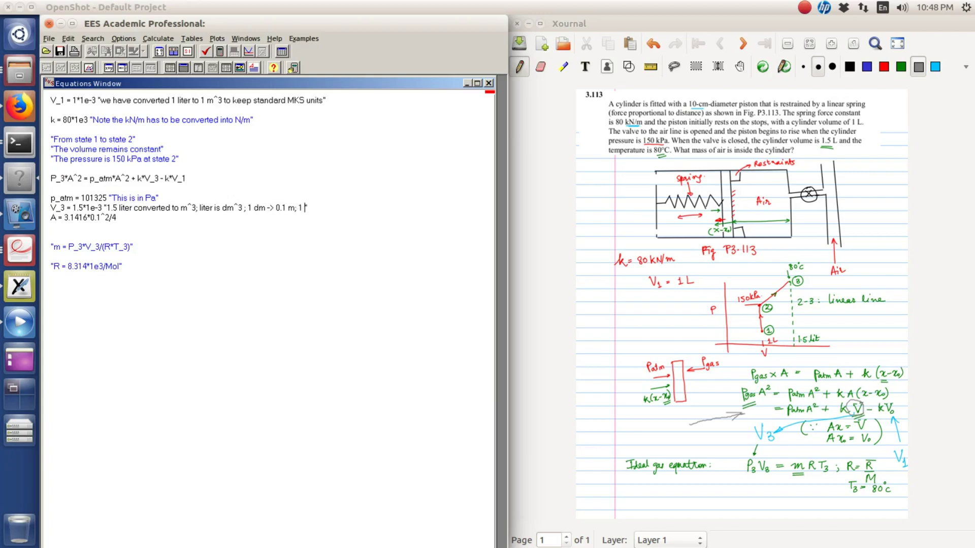
type("dm^3 is equal to 10^-3 m^")
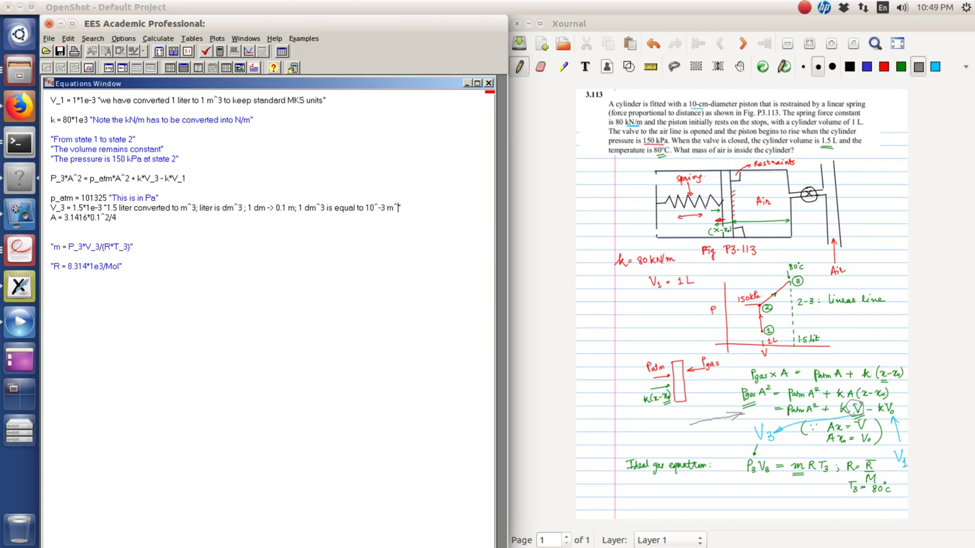
type("3")
- Remove the opening quotes so the m and R lines become active equations
left_click(77, 227)
left_click(53, 247)
key("Delete")
left_click(115, 274)
left_click(54, 266)
key("BackSpace")
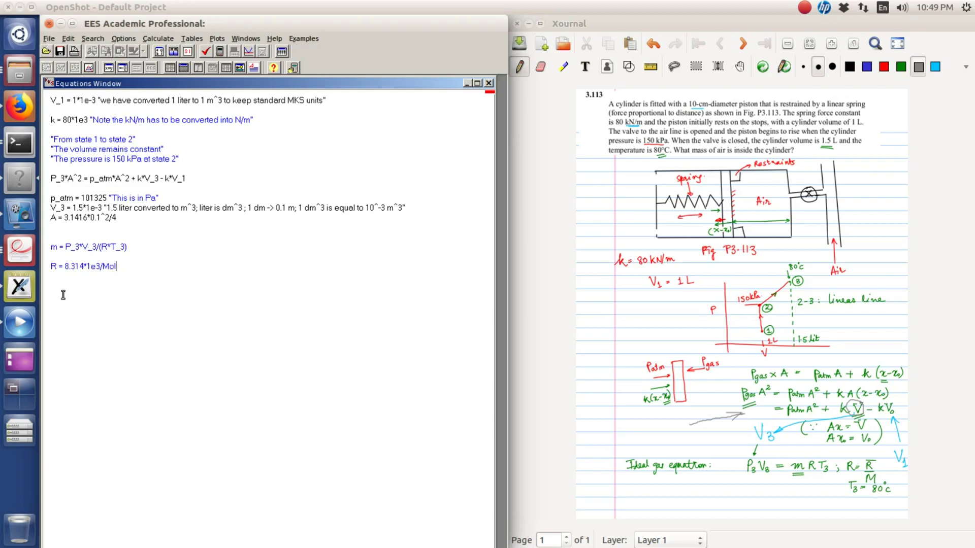
- Add Mol = 0.79*28 + 0.21*32 for air and solve, getting 9 equations, 10 variables
left_click(123, 281)
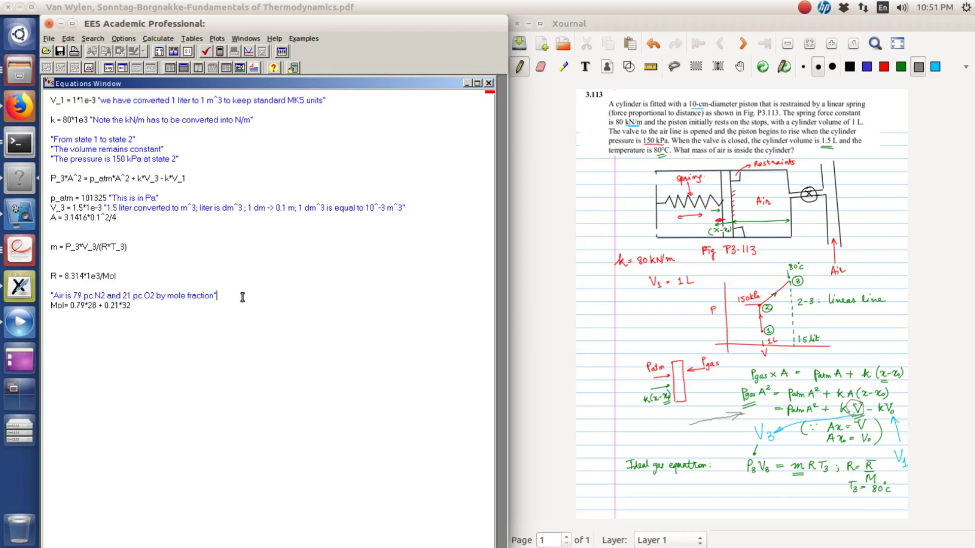
left_click(141, 308)
left_click_drag(70, 305, 97, 314)
left_click(68, 306)
left_click(141, 305)
left_click_drag(66, 306, 48, 308)
left_click_drag(52, 247, 140, 263)
left_click(219, 52)
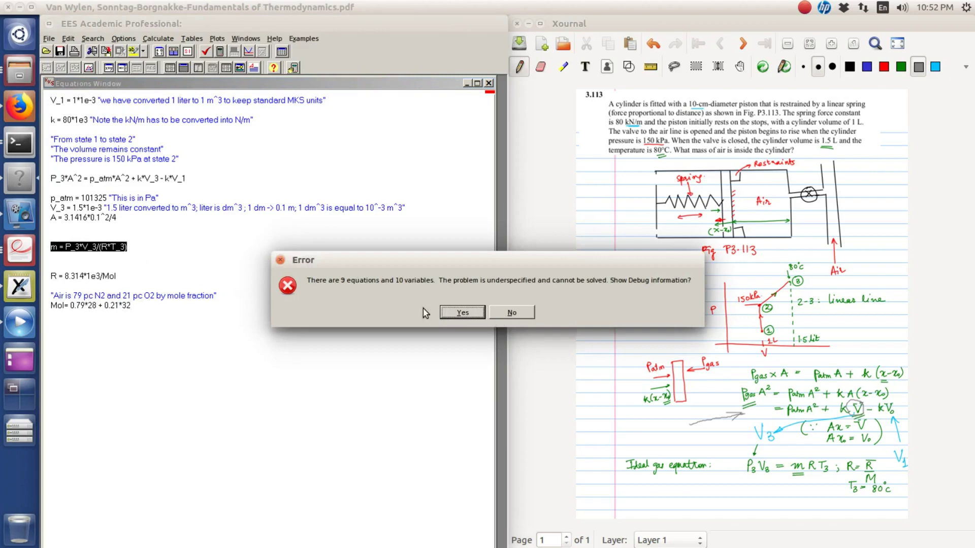
- From the debug info, add T_3 = 80+273 with the comment "In K" below m
left_click(462, 313)
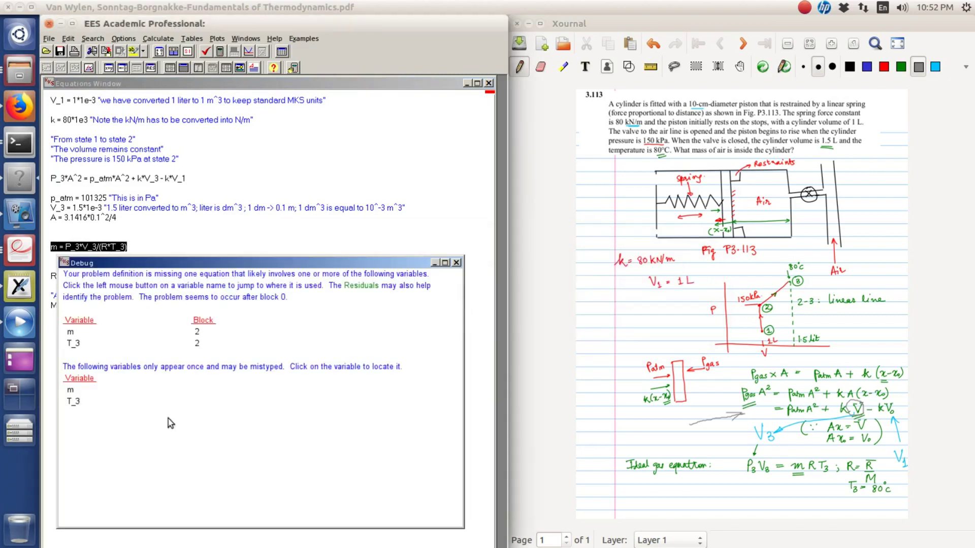
left_click(76, 395)
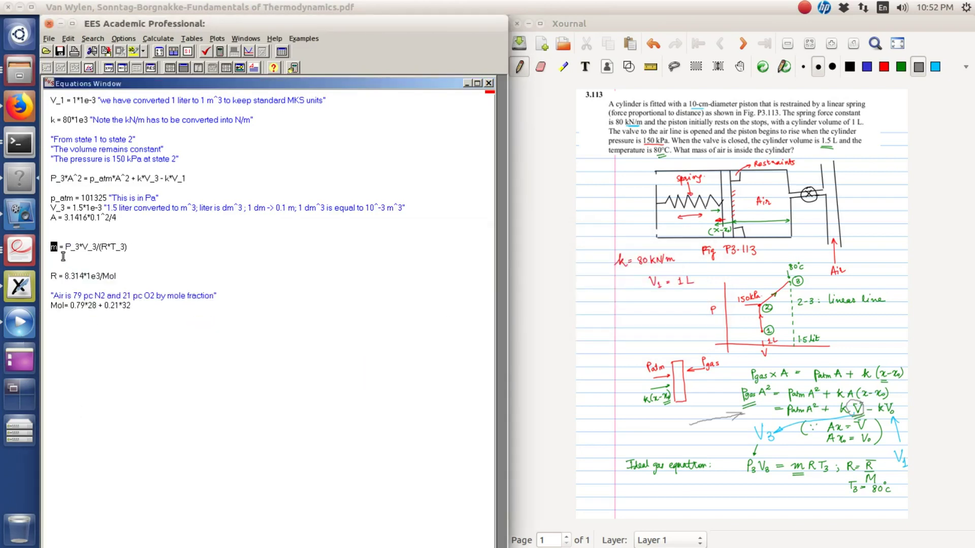
left_click(113, 265)
type("T_3 =")
type("80+2")
type("73 \"")
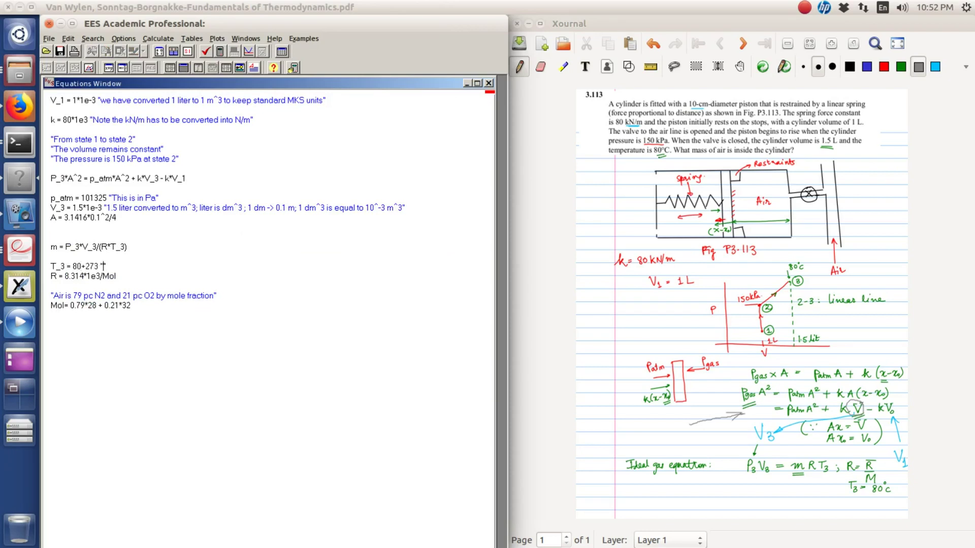
type("In K")
- Solve and review the results, m = 0.01105 kg and Mol = 28.84, then close them
left_click(219, 52)
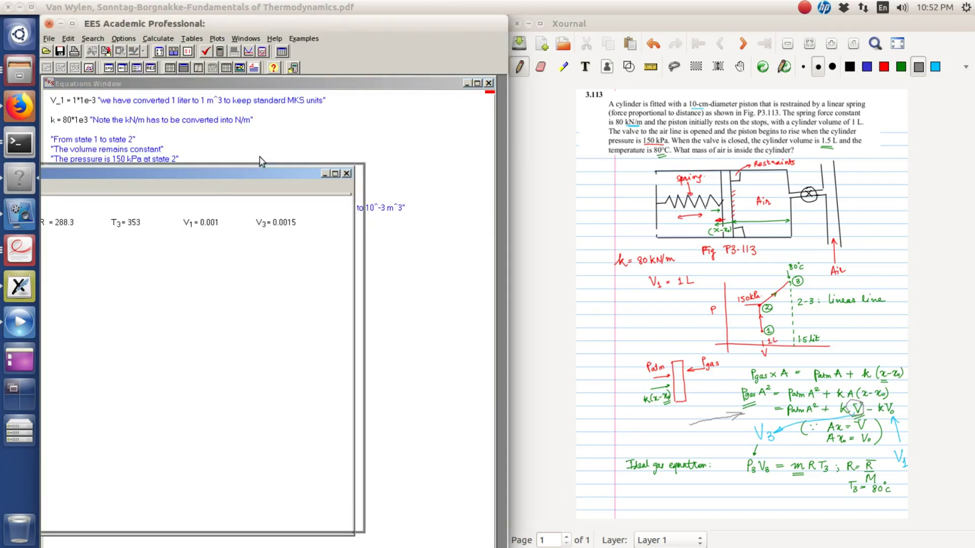
left_click_drag(158, 174, 367, 128)
left_click_drag(174, 132, 219, 147)
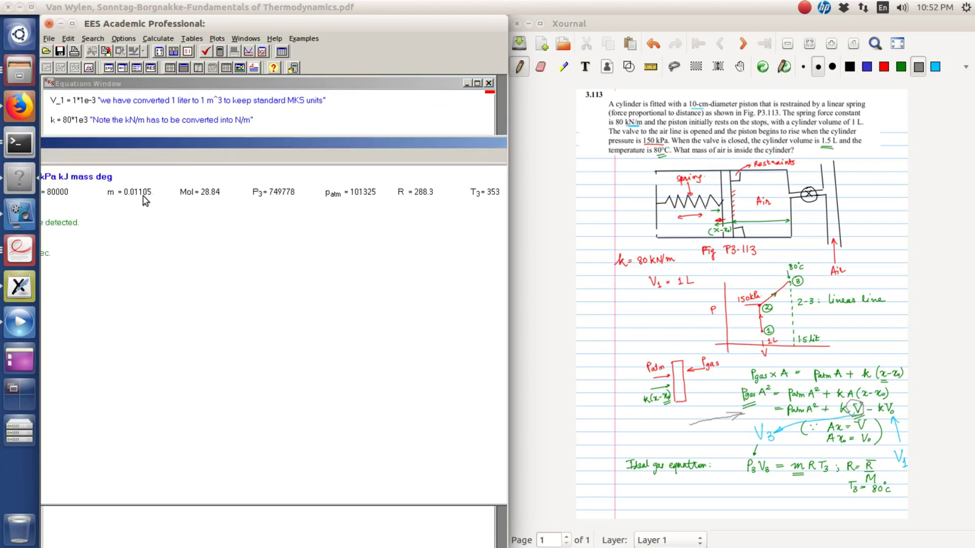
left_click_drag(316, 142, 51, 147)
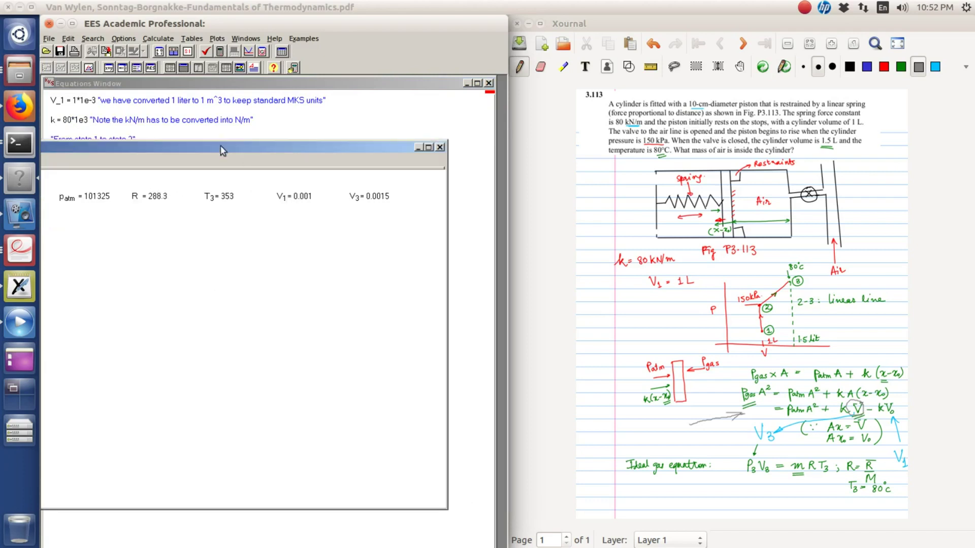
left_click(440, 147)
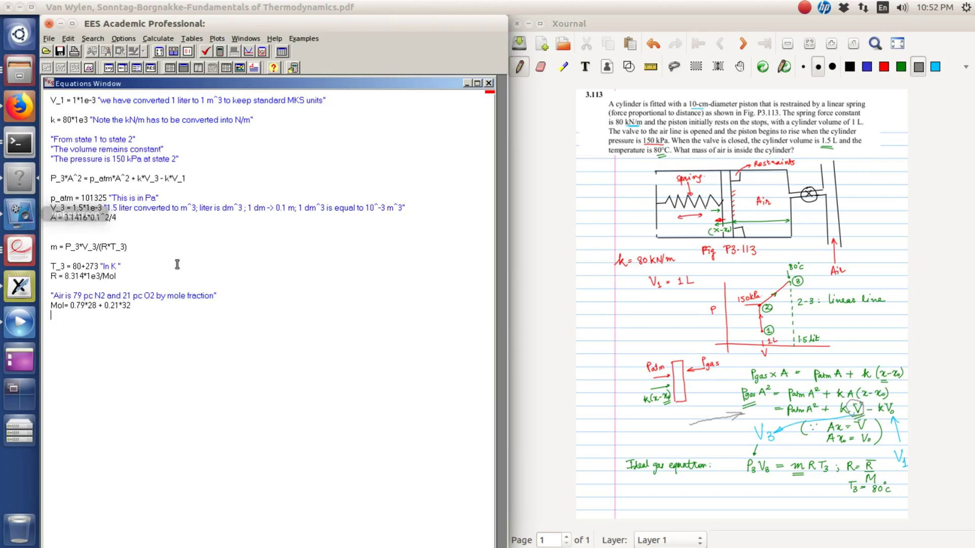
- Draw a grey arrow at the Pgas A^2 force-balance line, then highlight P_3 in EES's m equation
left_click(285, 315)
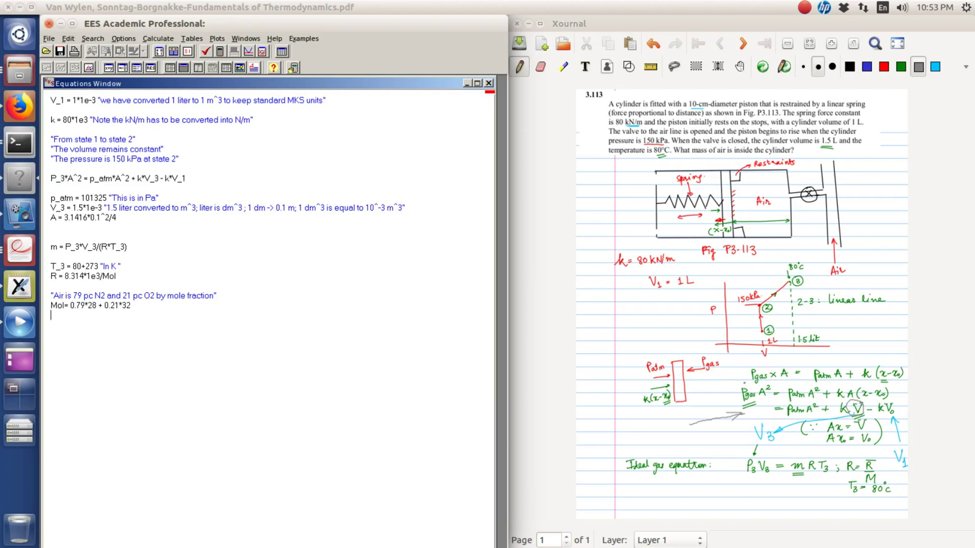
mouse_move(720, 380)
left_mouse_down()
mouse_move(746, 370)
mouse_move(743, 380)
left_mouse_up()
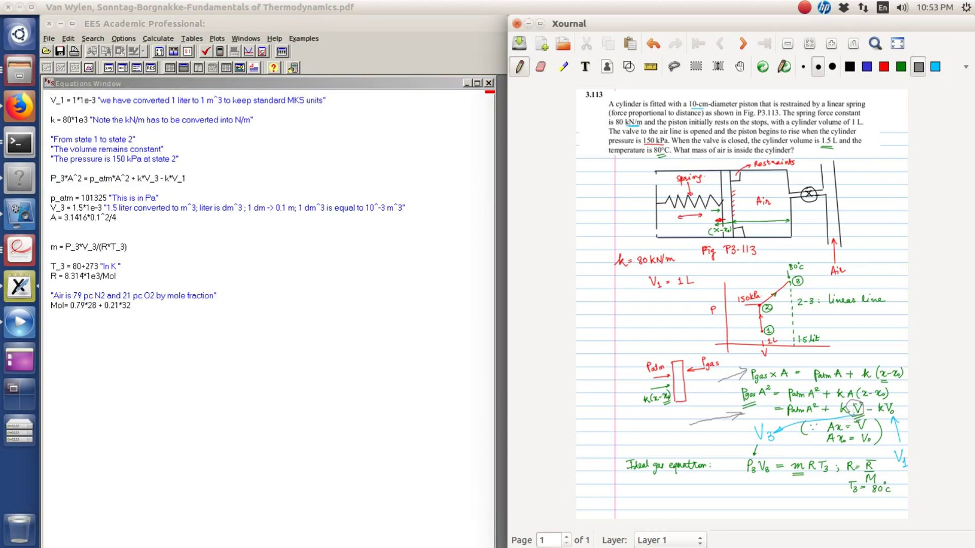
left_click(169, 308)
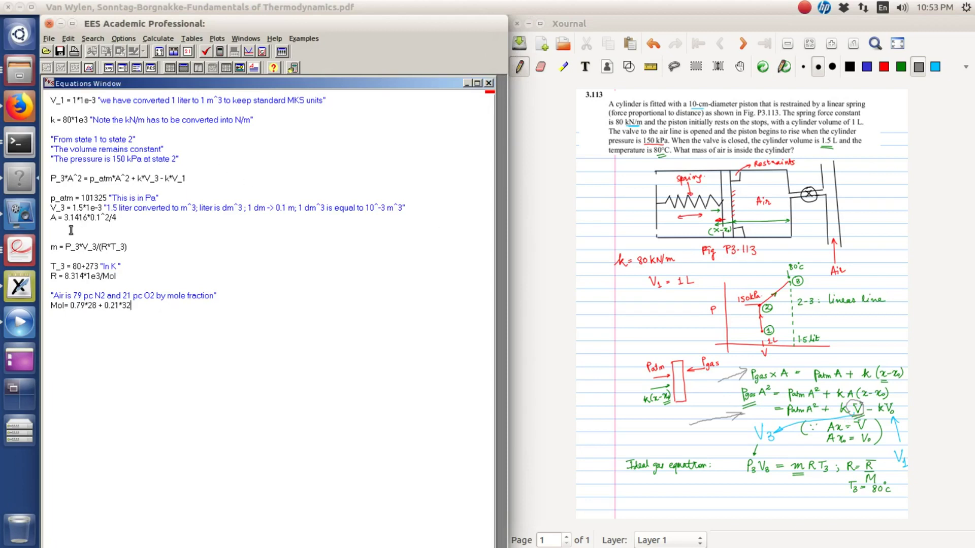
left_click_drag(80, 247, 65, 248)
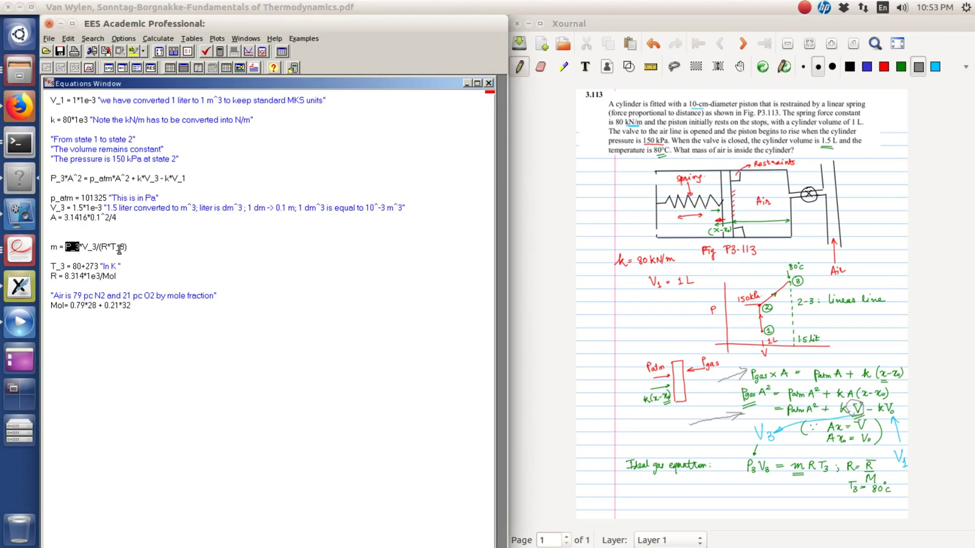
left_click(154, 305)
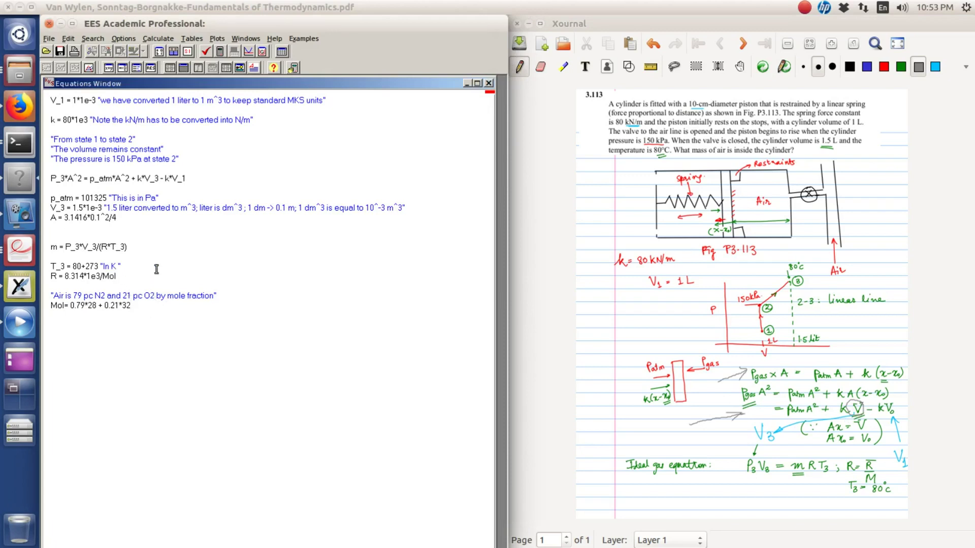